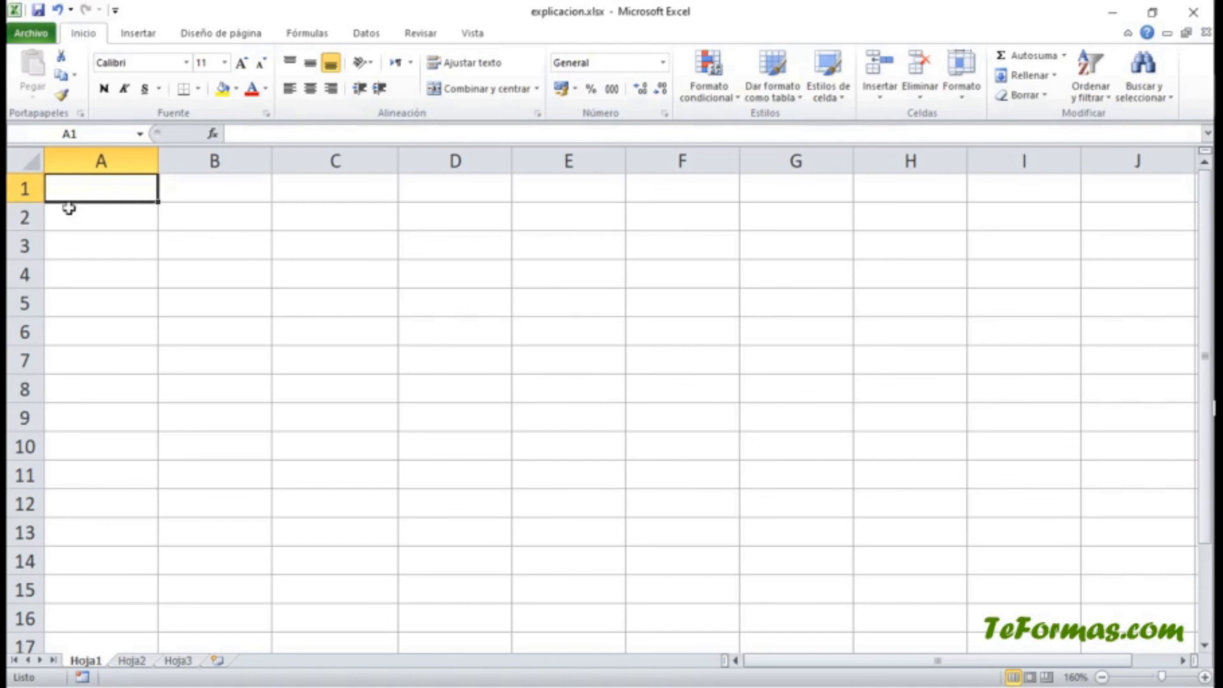
Enter the text "Hola" in cell C5
left_click(211, 251)
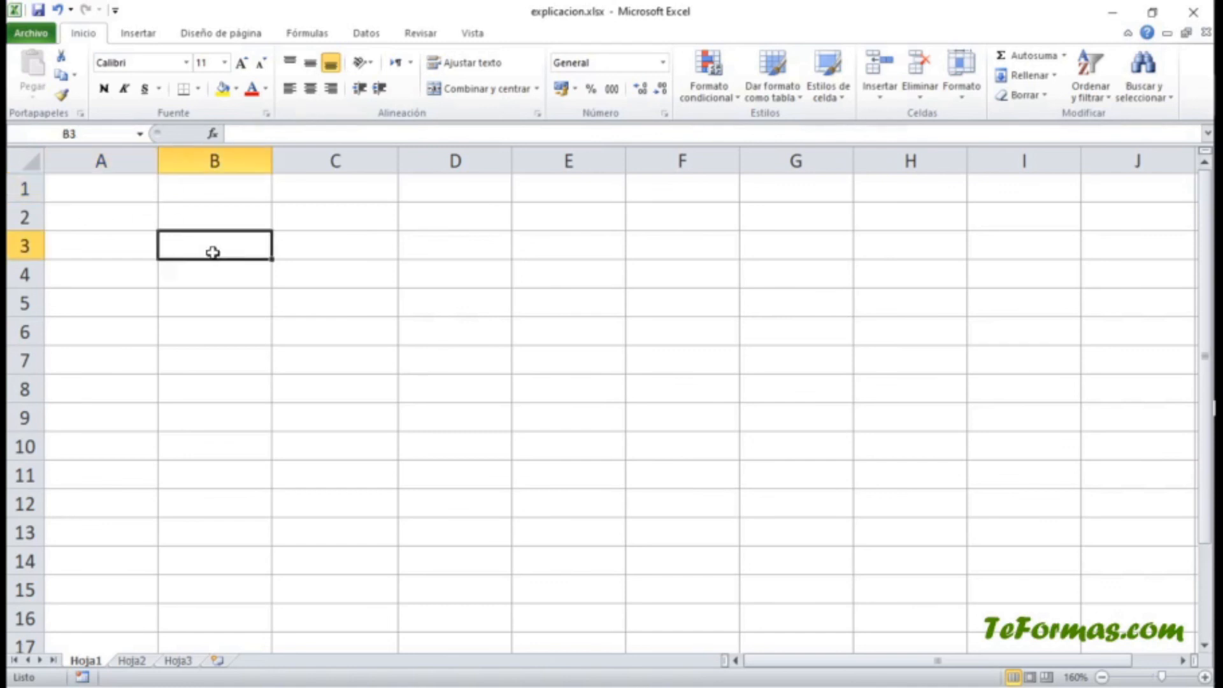
left_click(304, 311)
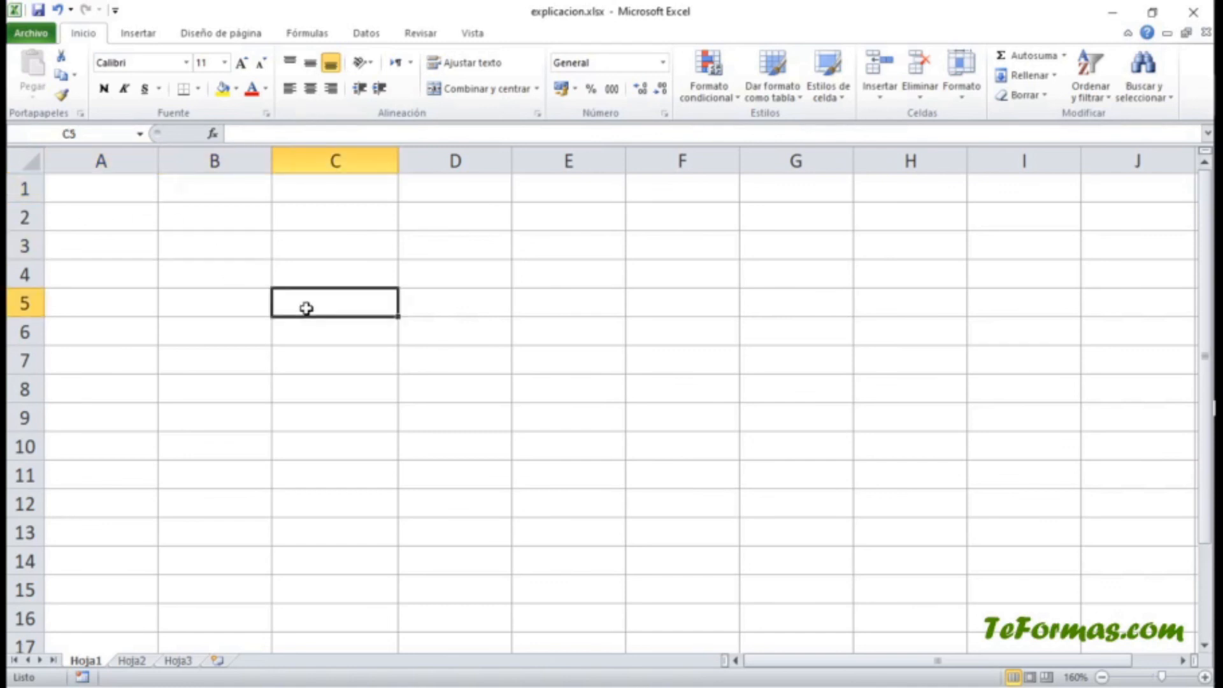
type("Hola")
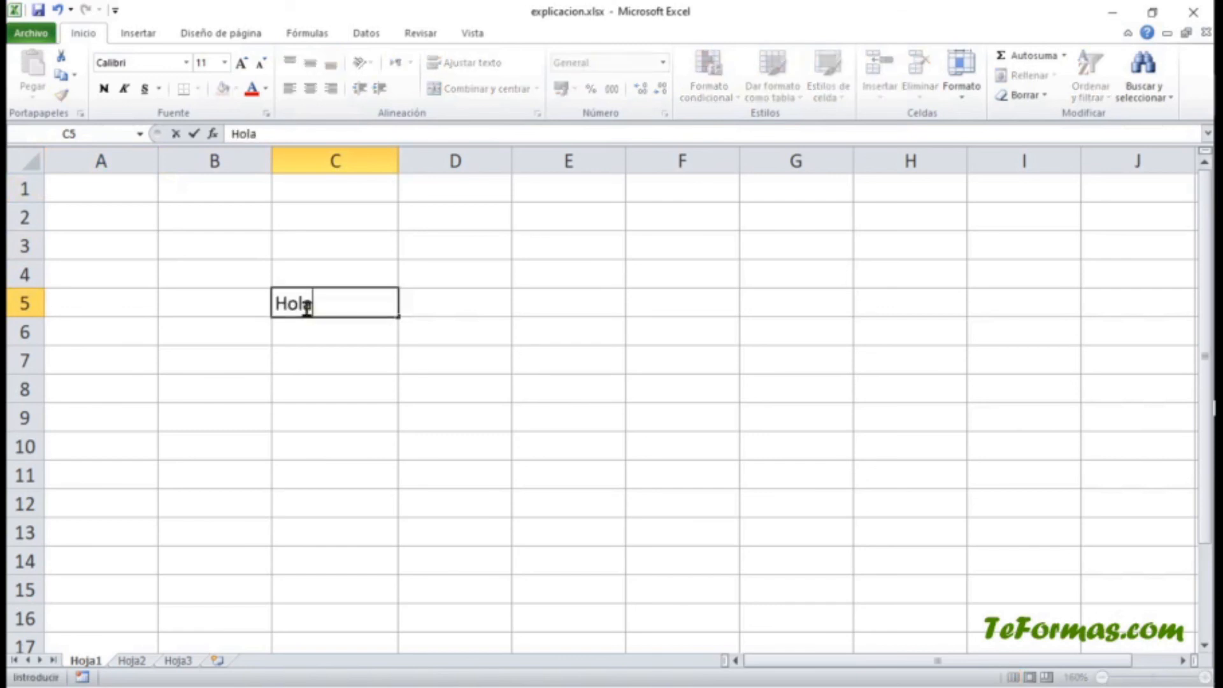
key("Return")
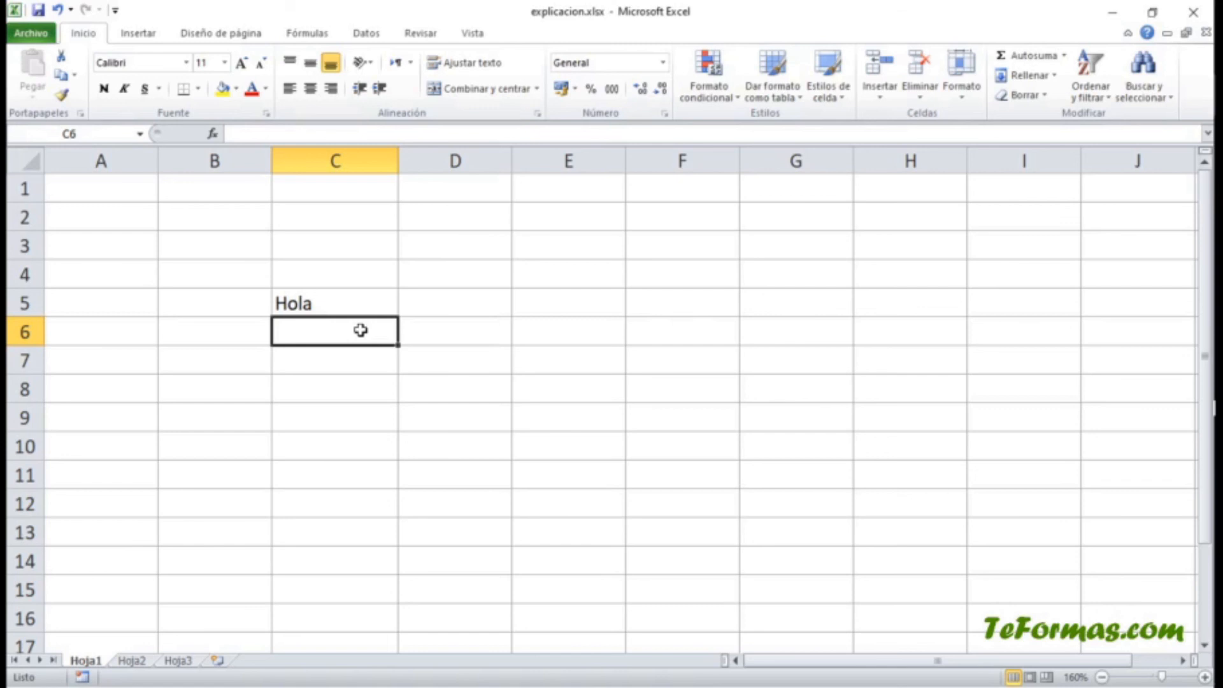
Overwrite the text in cell C5 with the number 12
left_click(359, 302)
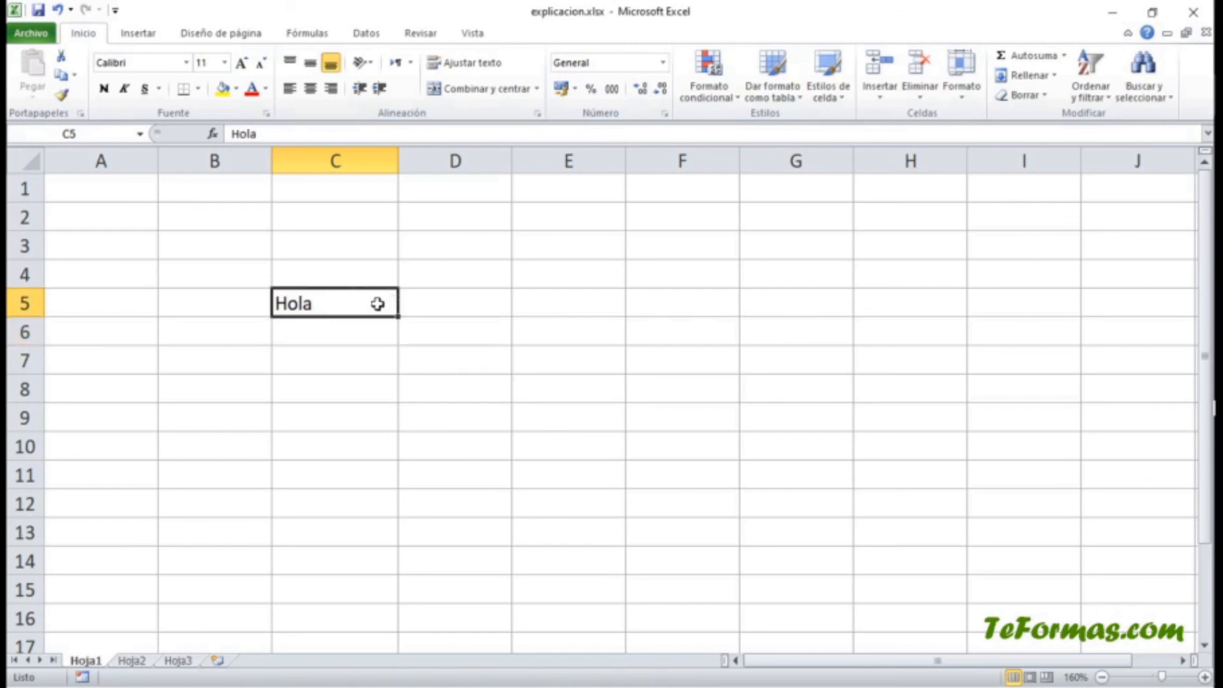
type("12")
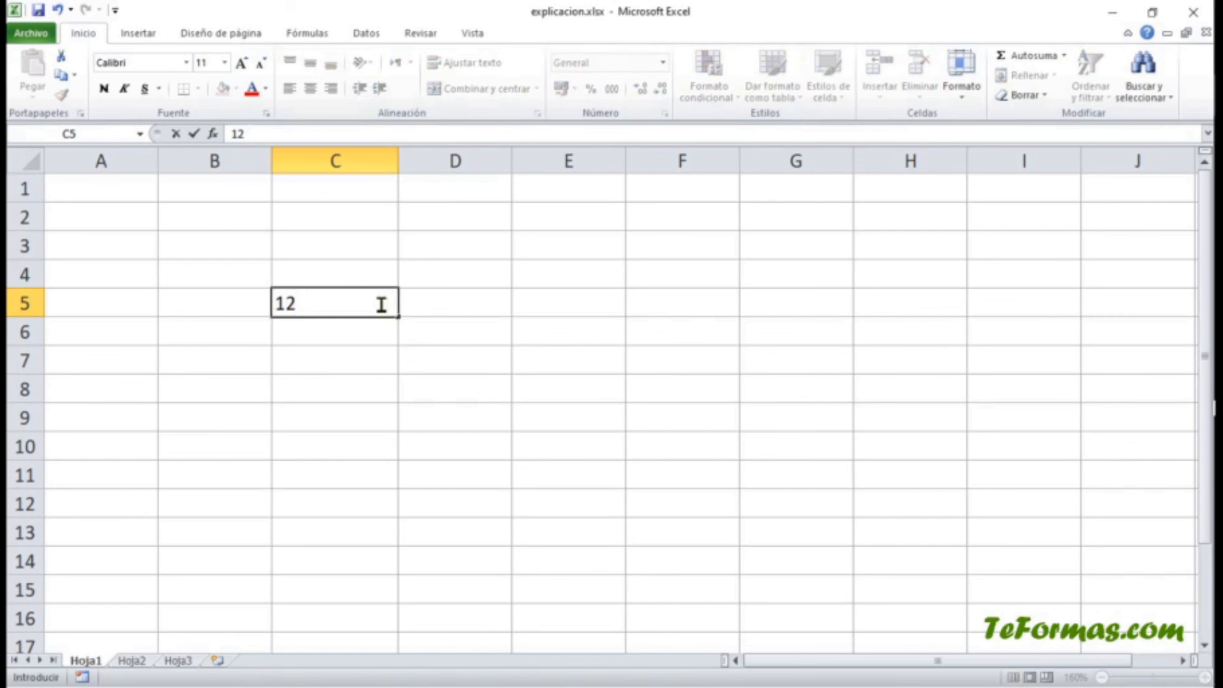
key("Return")
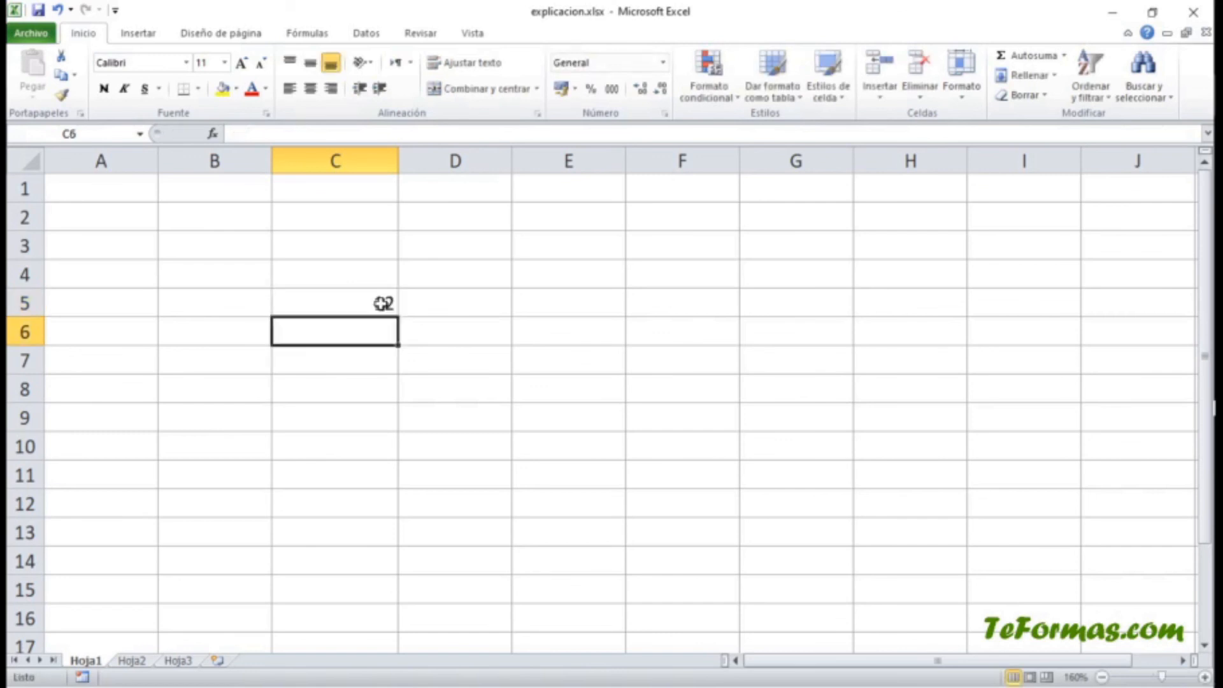
Append a 1 to the existing number in cell C5 to make it 121
left_click(304, 304)
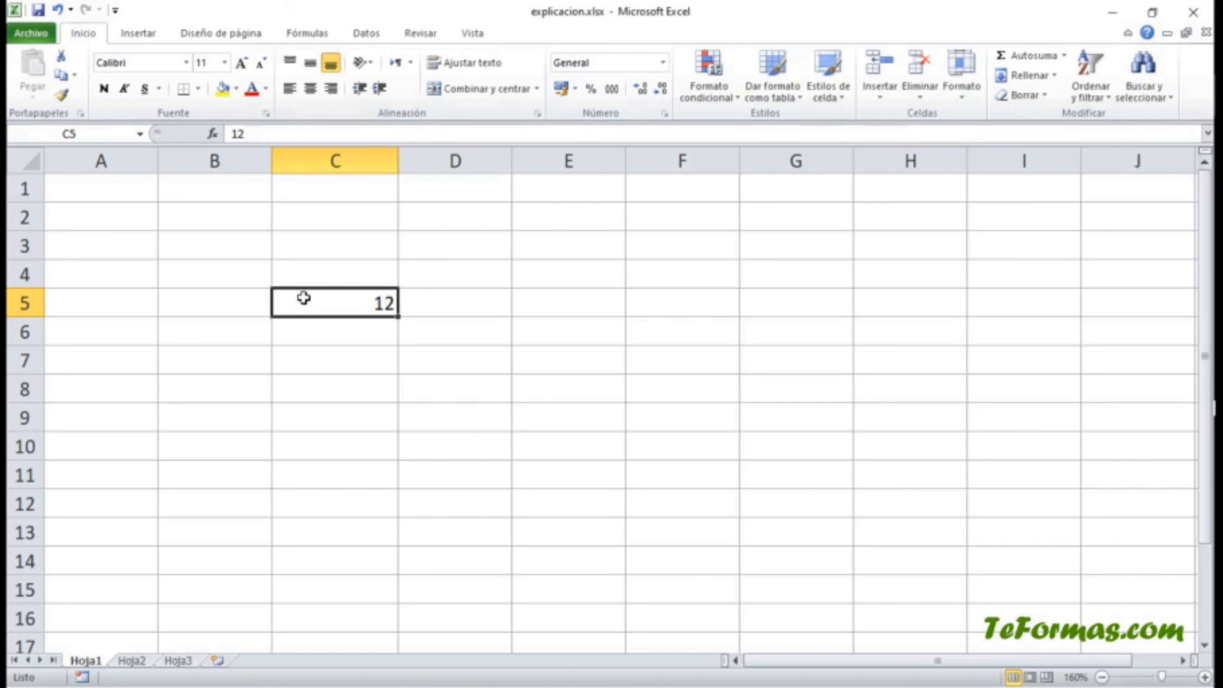
left_click(261, 132)
type("1")
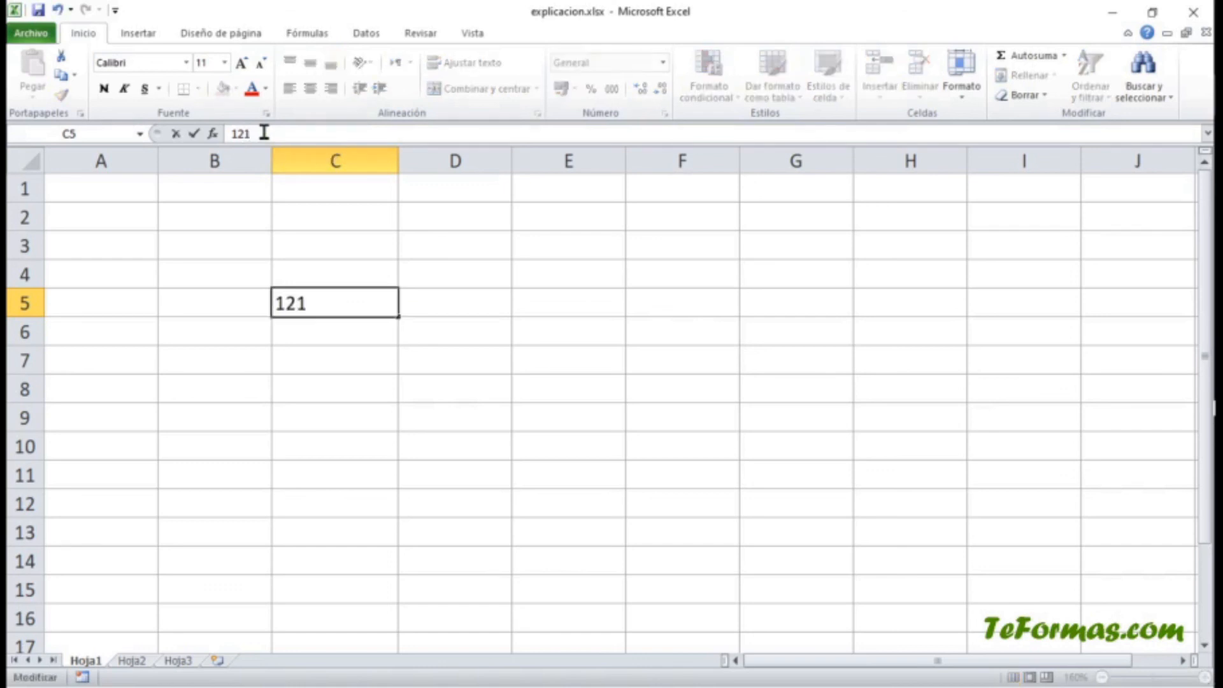
key("Return")
Edit the number in cell C5 in place, replacing its last digit to make it 122
left_click(363, 305)
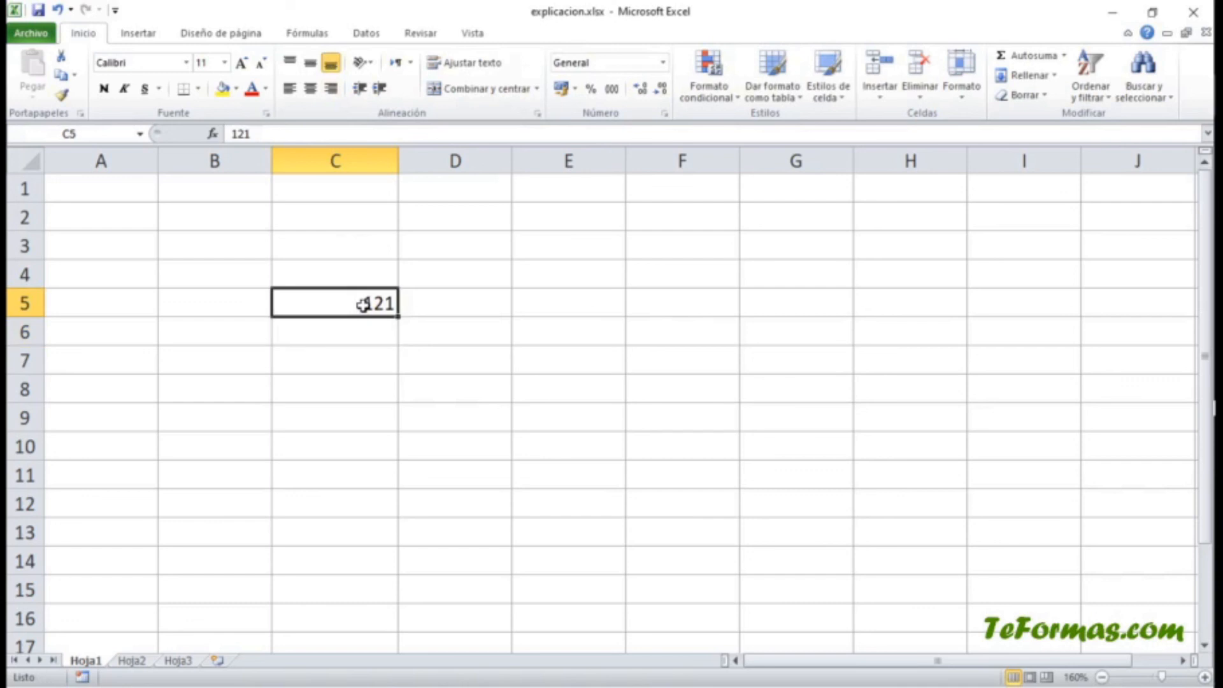
double_click(313, 305)
key("BackSpace")
type("2")
key("Return")
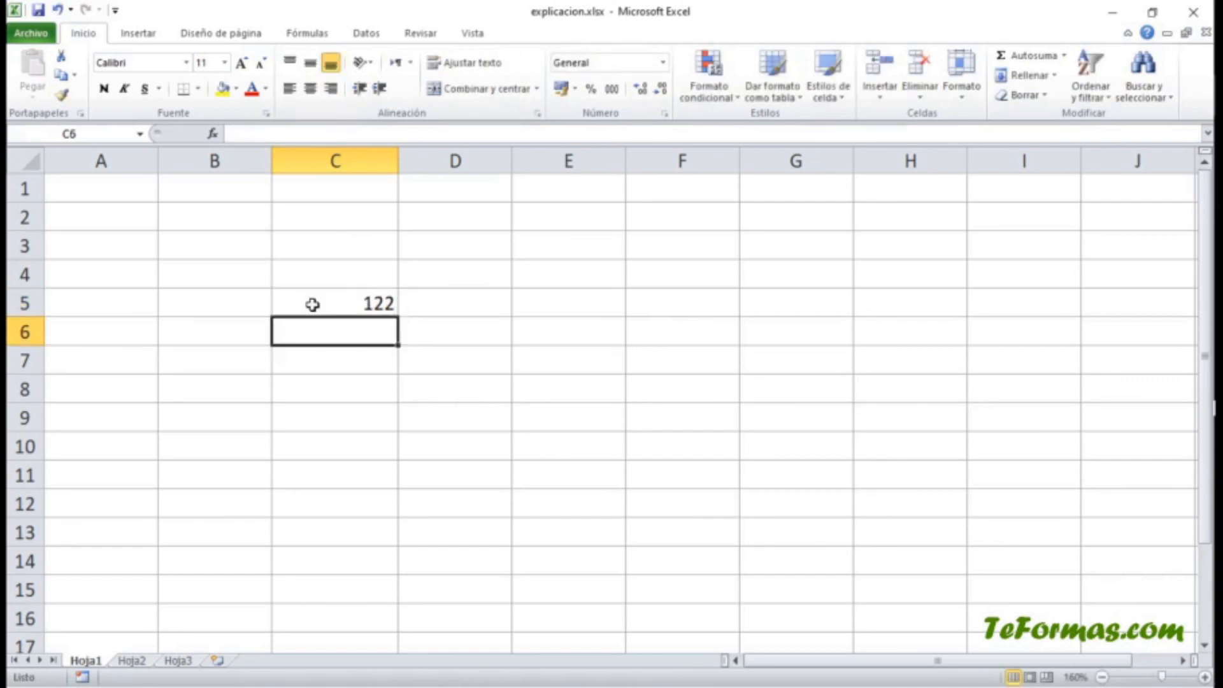
Remove the last digit of the number in cell C5, leaving 12
double_click(313, 305)
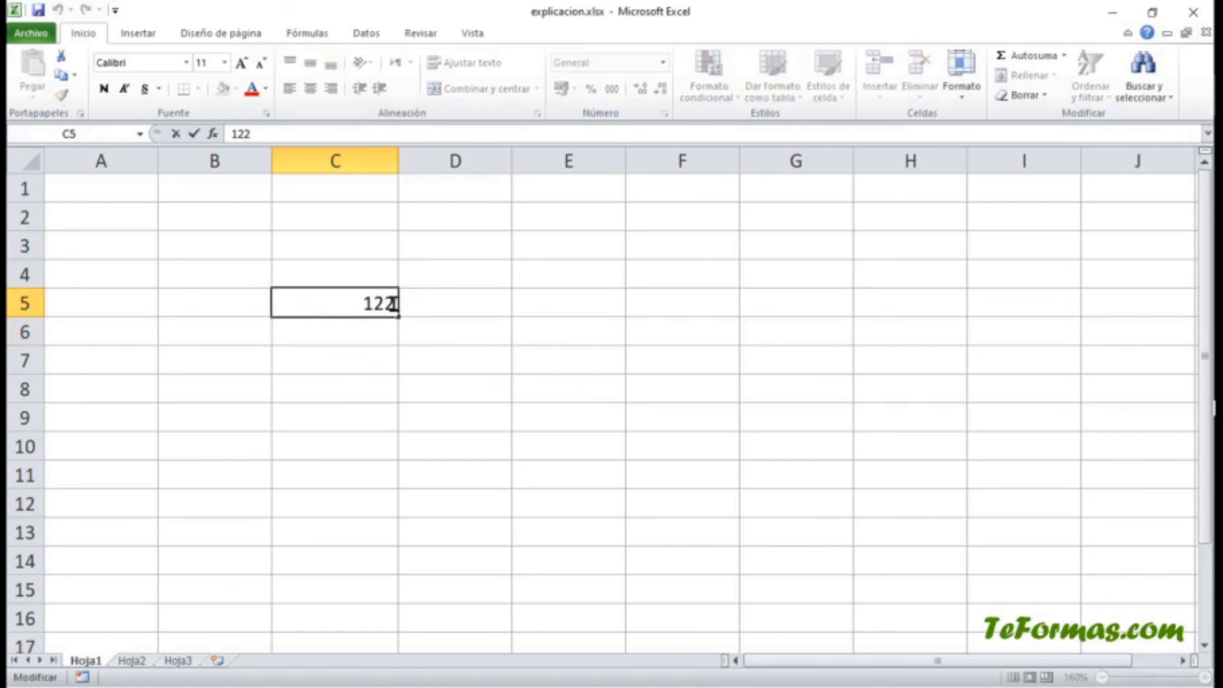
key("BackSpace")
key("Return")
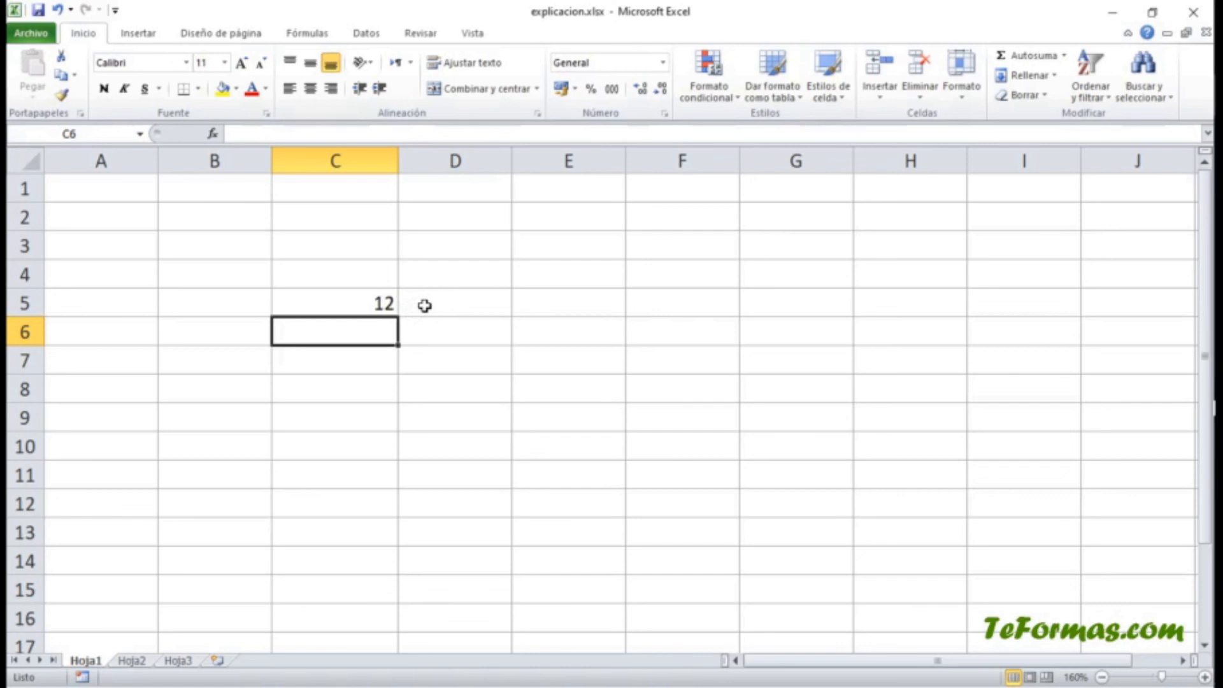
Delete the content of cell C5 and enter 12 in it again
left_click(384, 303)
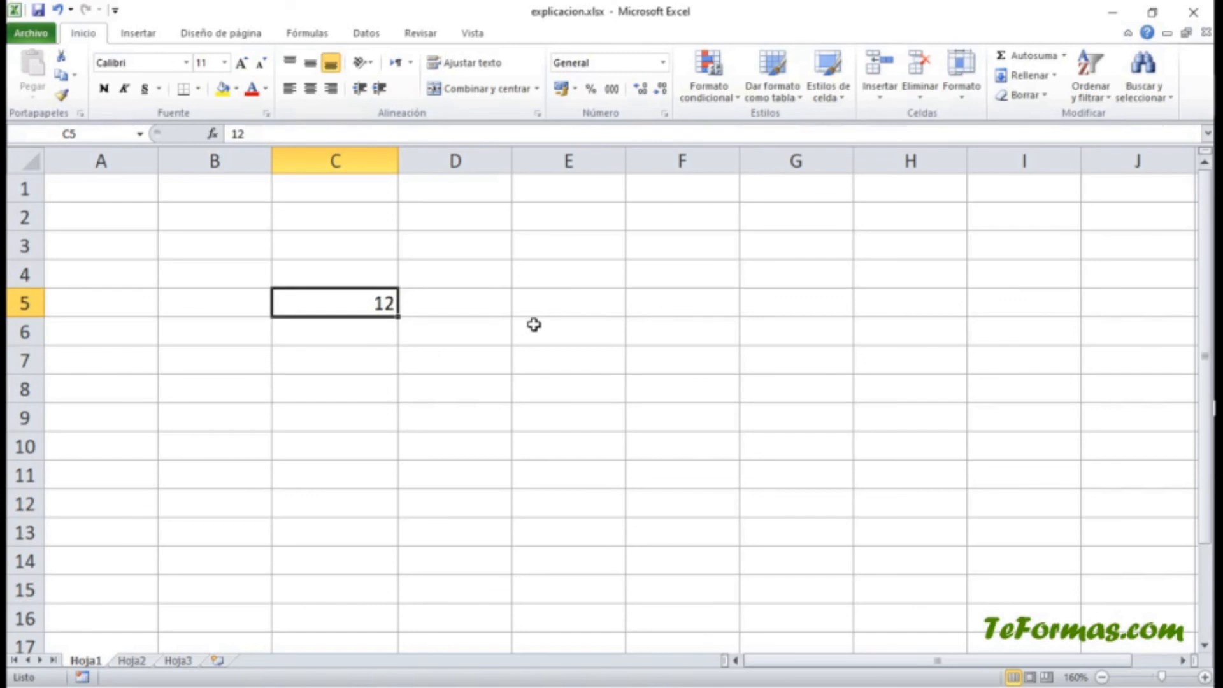
key("Delete")
type("12")
key("Return")
Clear the content, format and comments of cell C5 with the Borrar todo command
left_click(350, 303)
left_click(1021, 99)
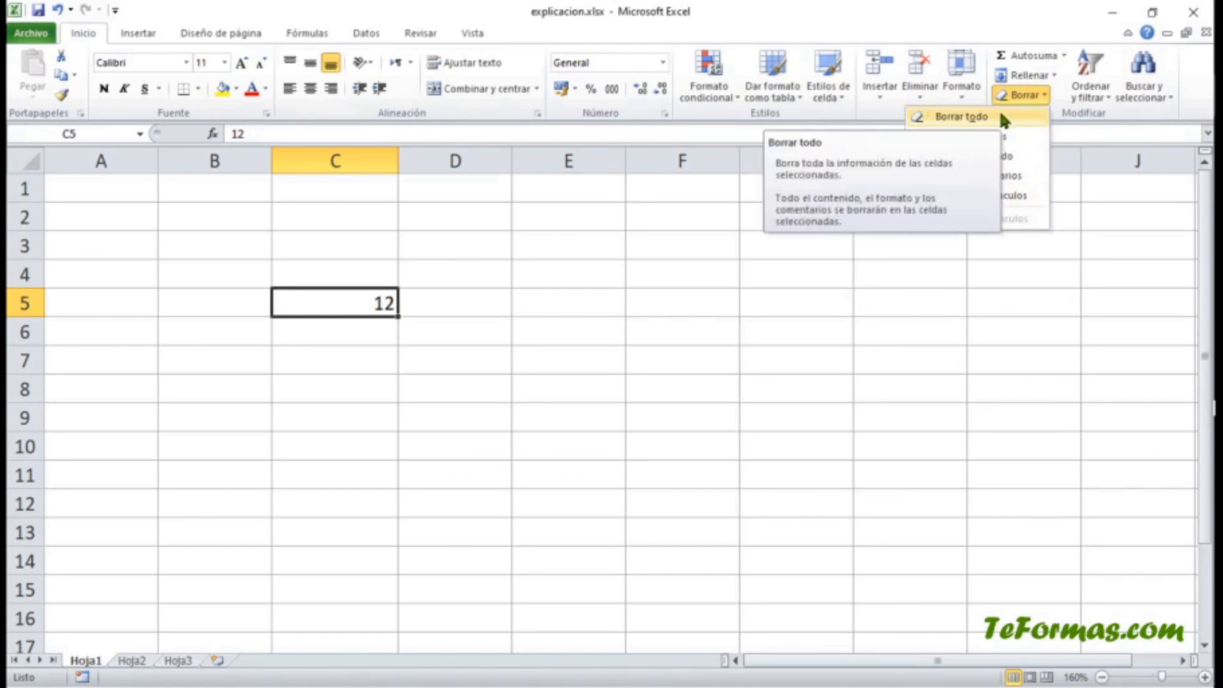
left_click(999, 117)
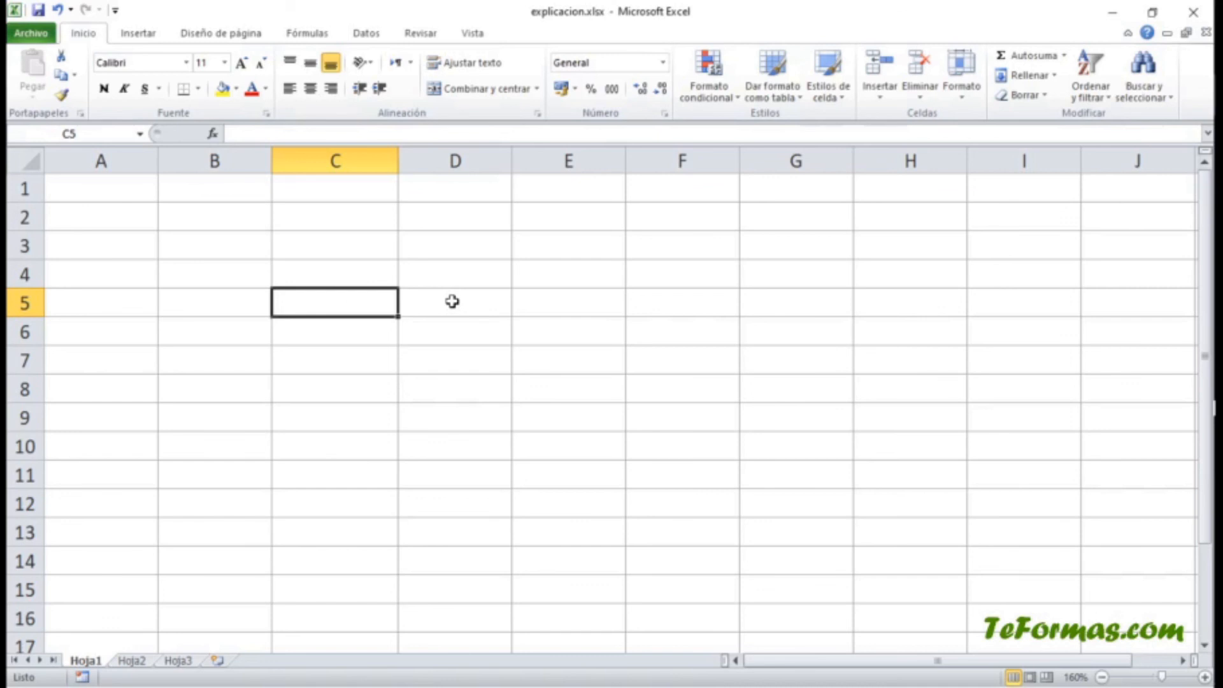
Enter the mixed letters, digits and symbols asdf1223!"·!%$ in cell C5
type("asdf")
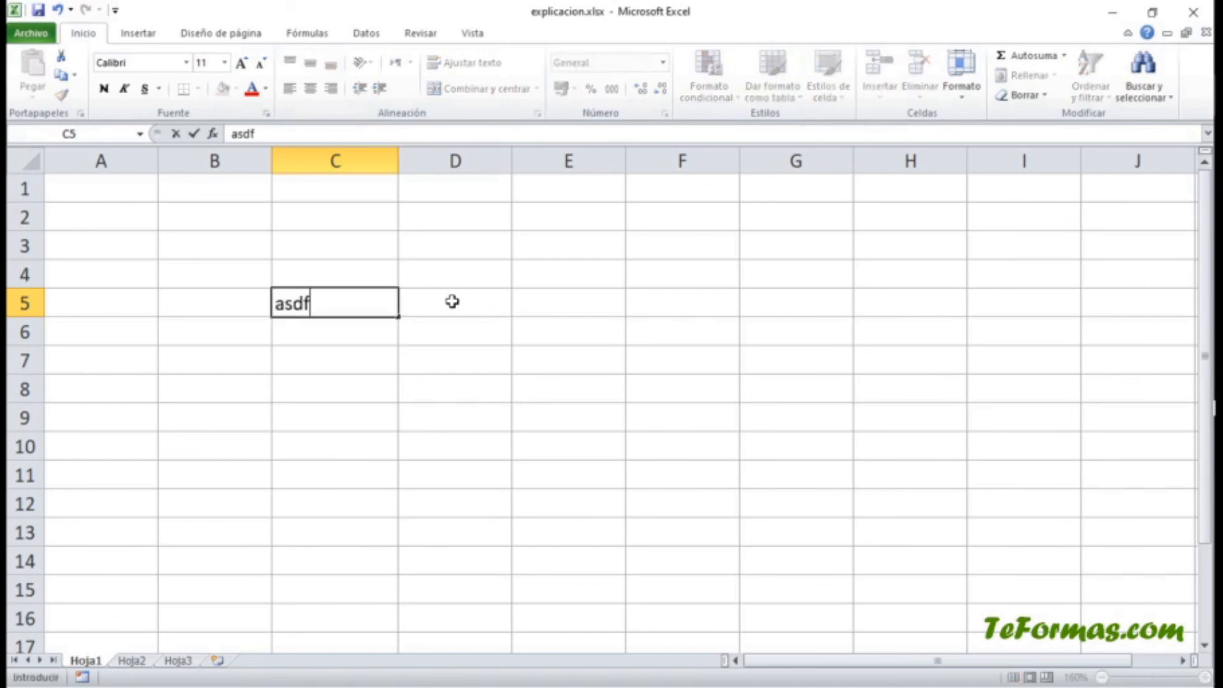
type("1223!")
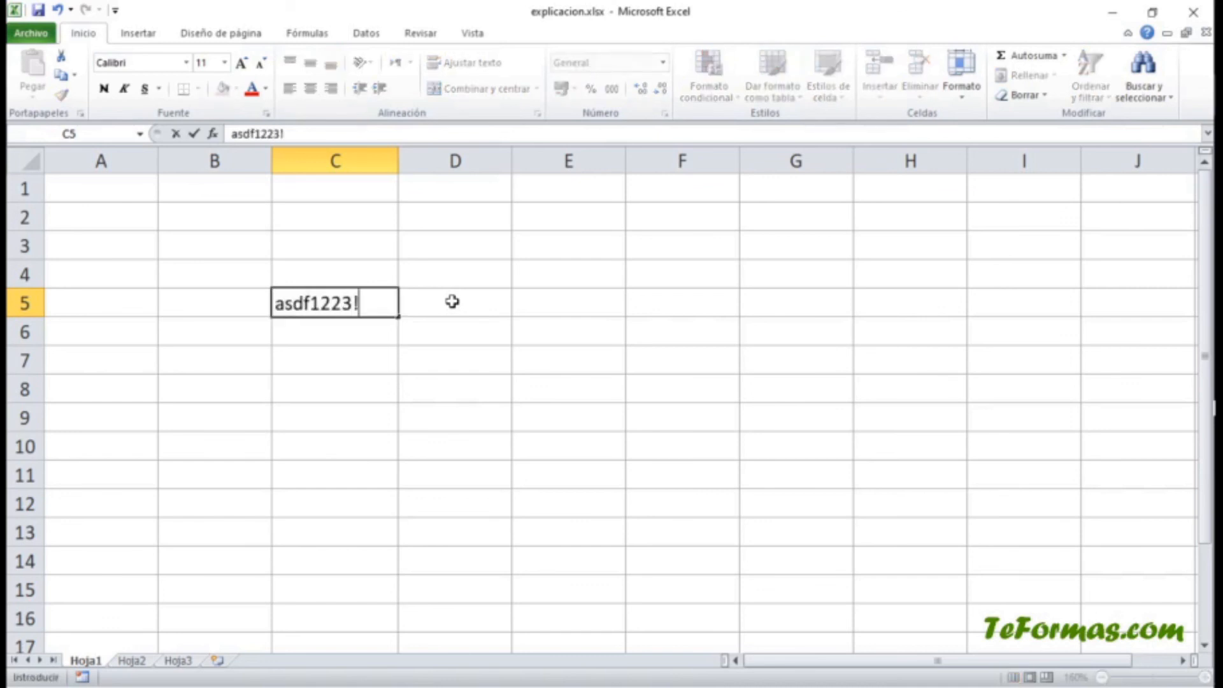
type("\"·!%$")
key("Return")
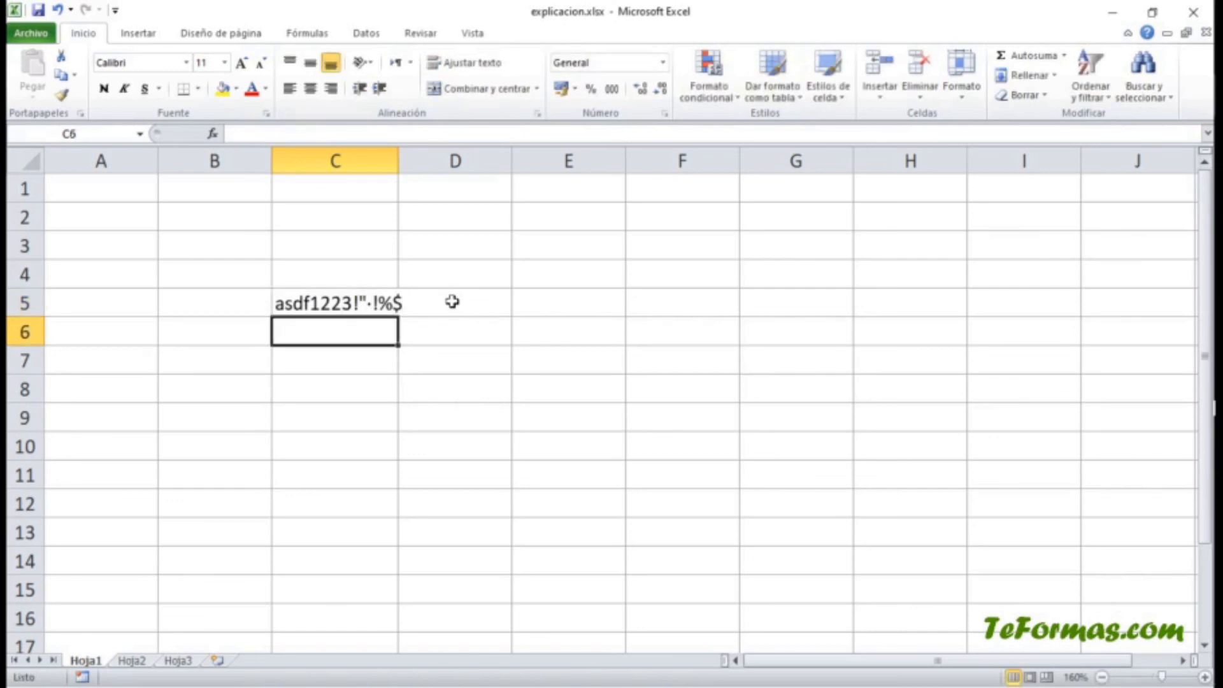
Enter the text "hola a todo el mundo" in cell C6
type("hola a ")
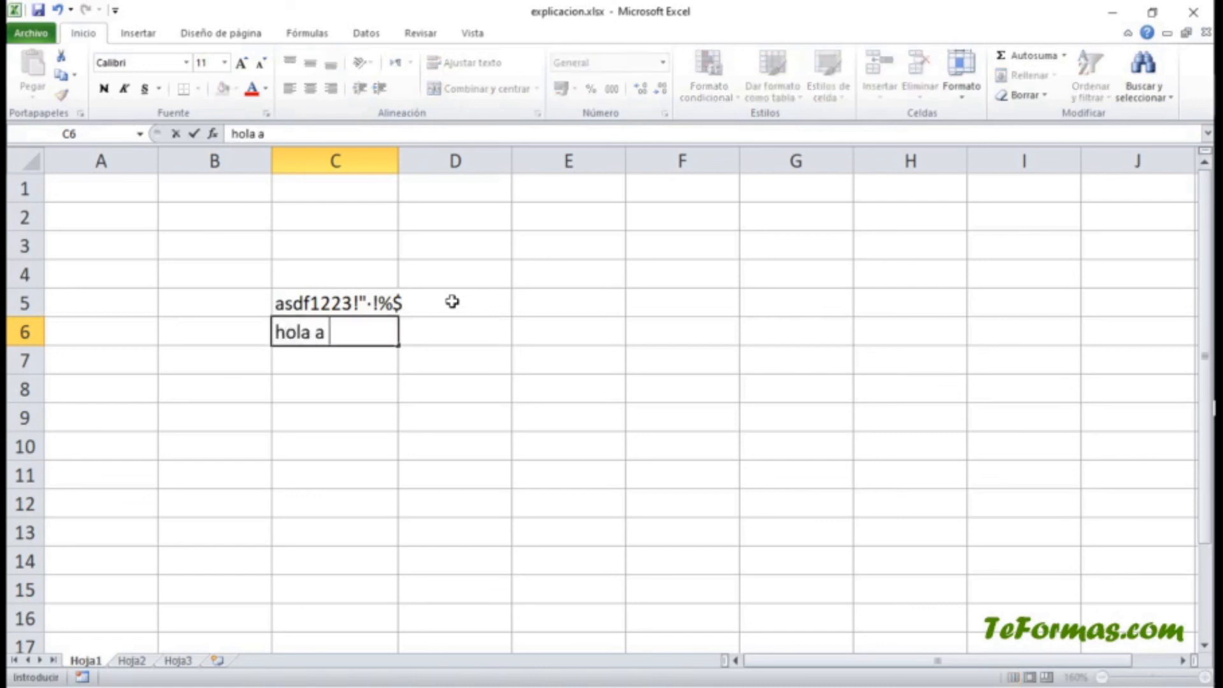
type("todo el mundo")
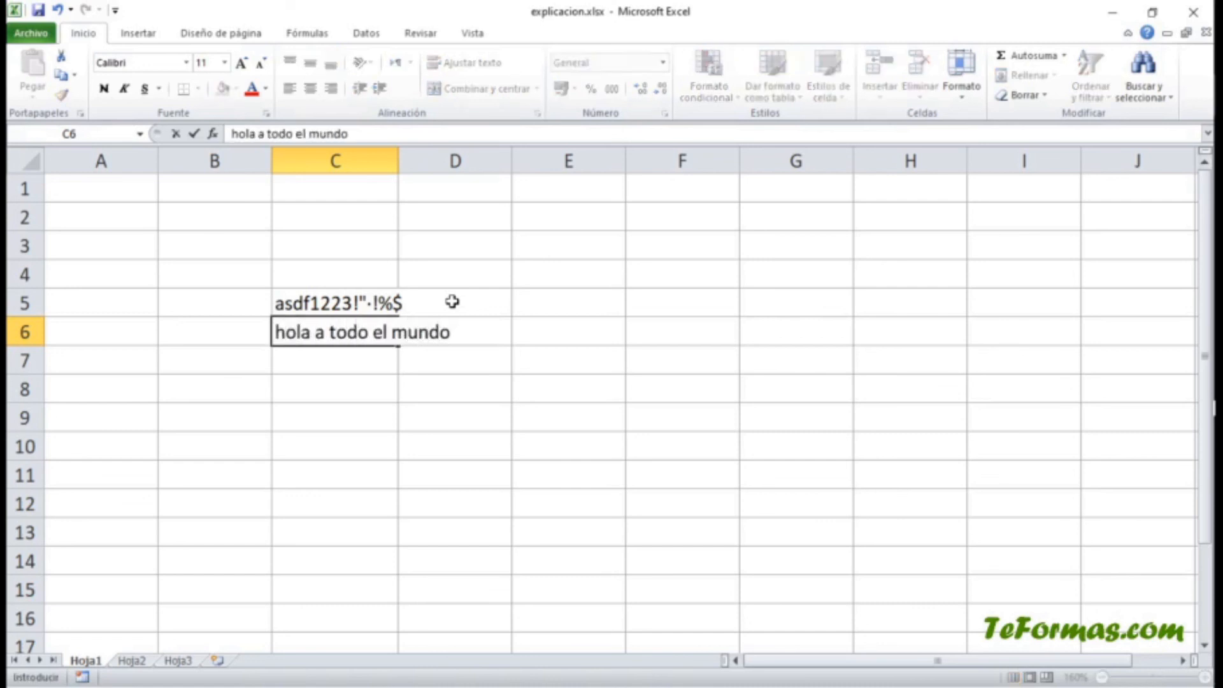
key("Return")
Enter 12 in cell D6, beside the long text in C6
key("Up")
key("Right")
type("12")
key("Return")
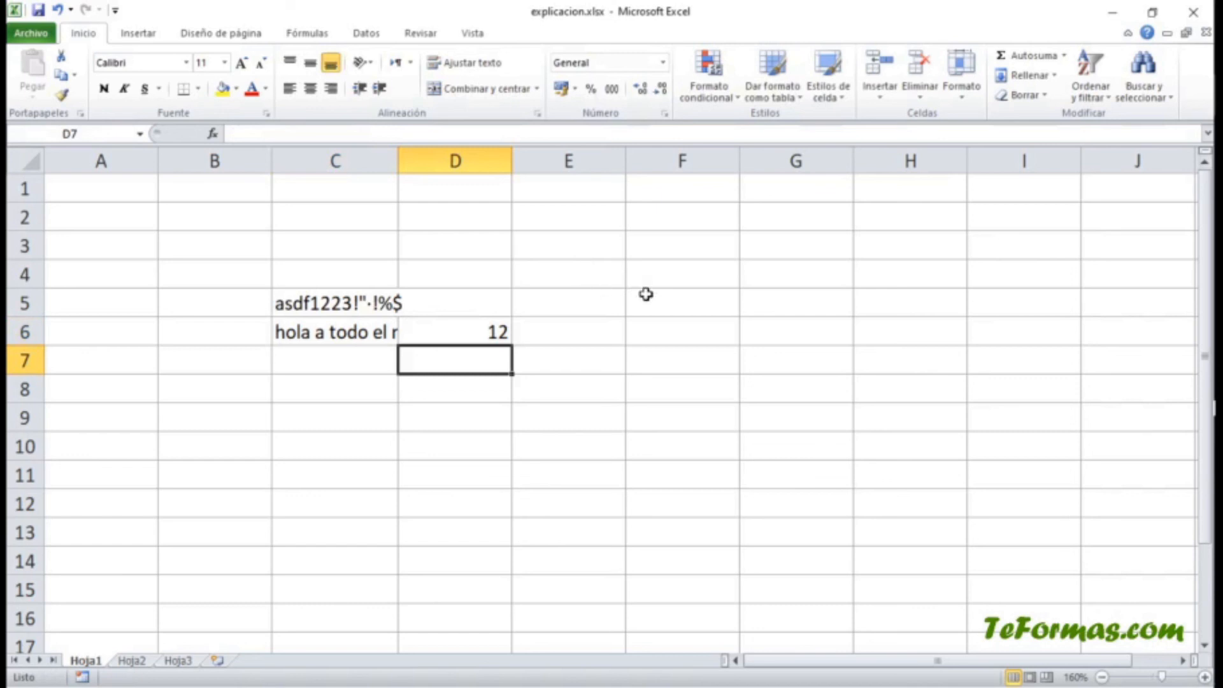
Delete the contents of the range C5:D6
left_click_drag(331, 303, 445, 330)
key("Delete")
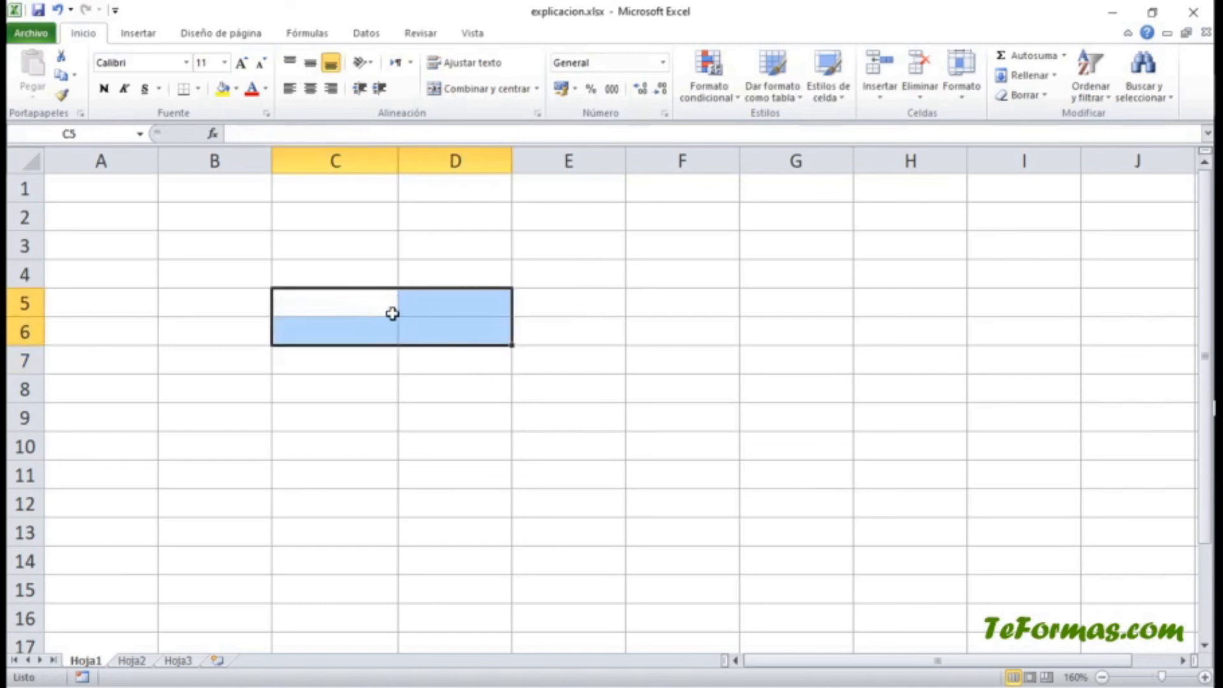
Enter the date 10/02/2020 in cell C5
left_click(350, 305)
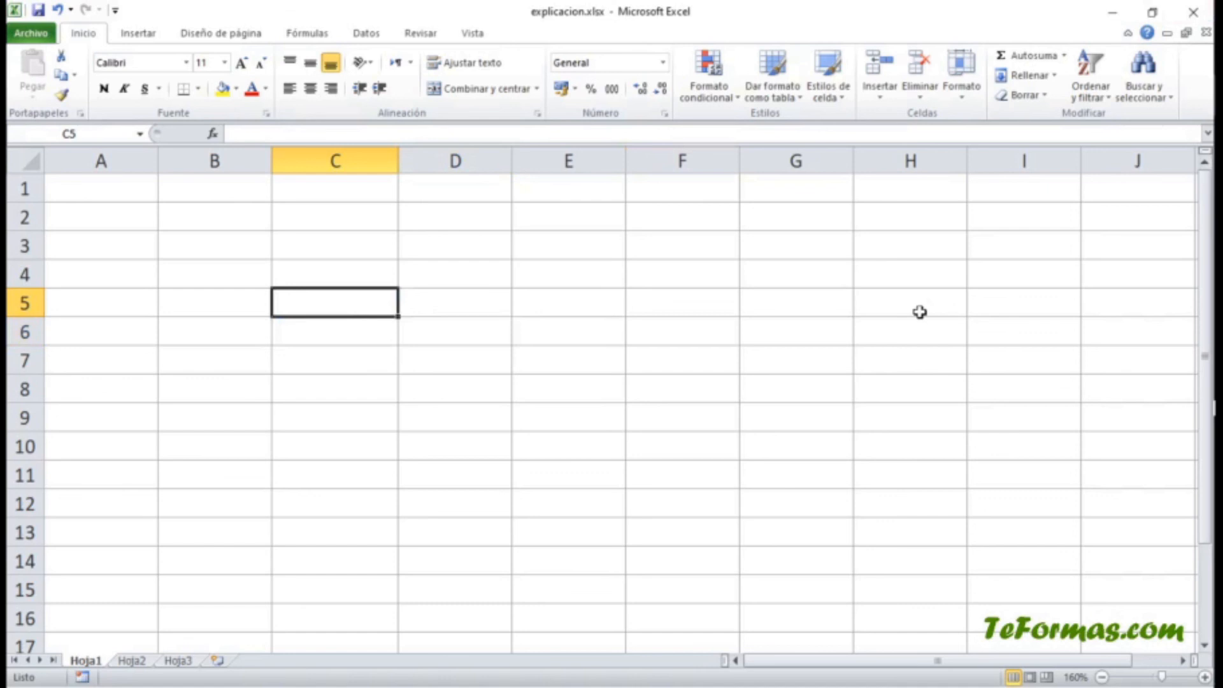
type("10/02/20")
key("BackSpace")
type("/2020")
key("Return")
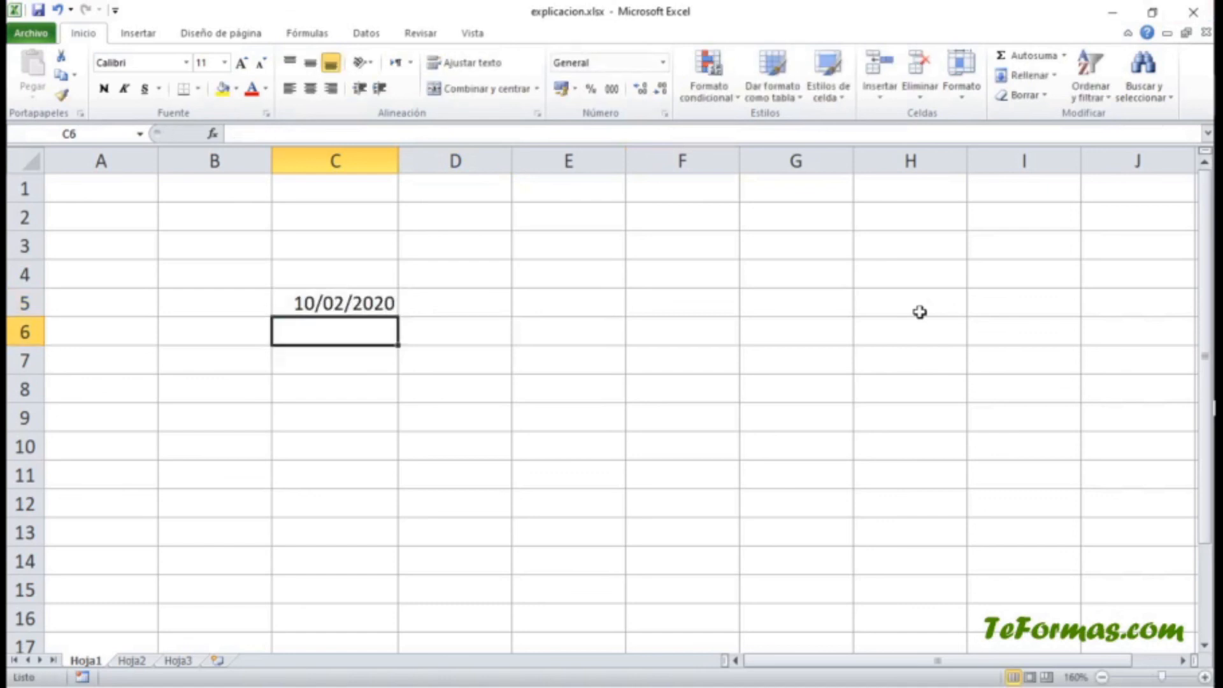
Enter the date as 10-02-20 in cell C6 and as 10-feb in cell C7
type("10-02-20")
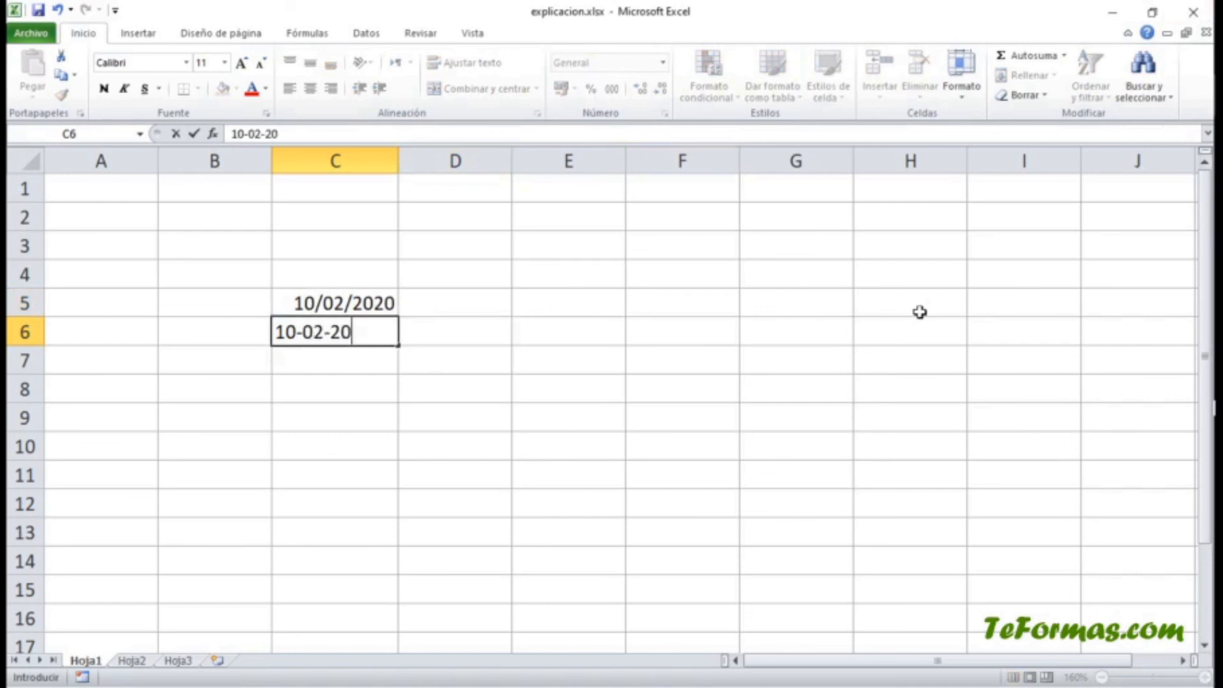
key("Return")
type("10")
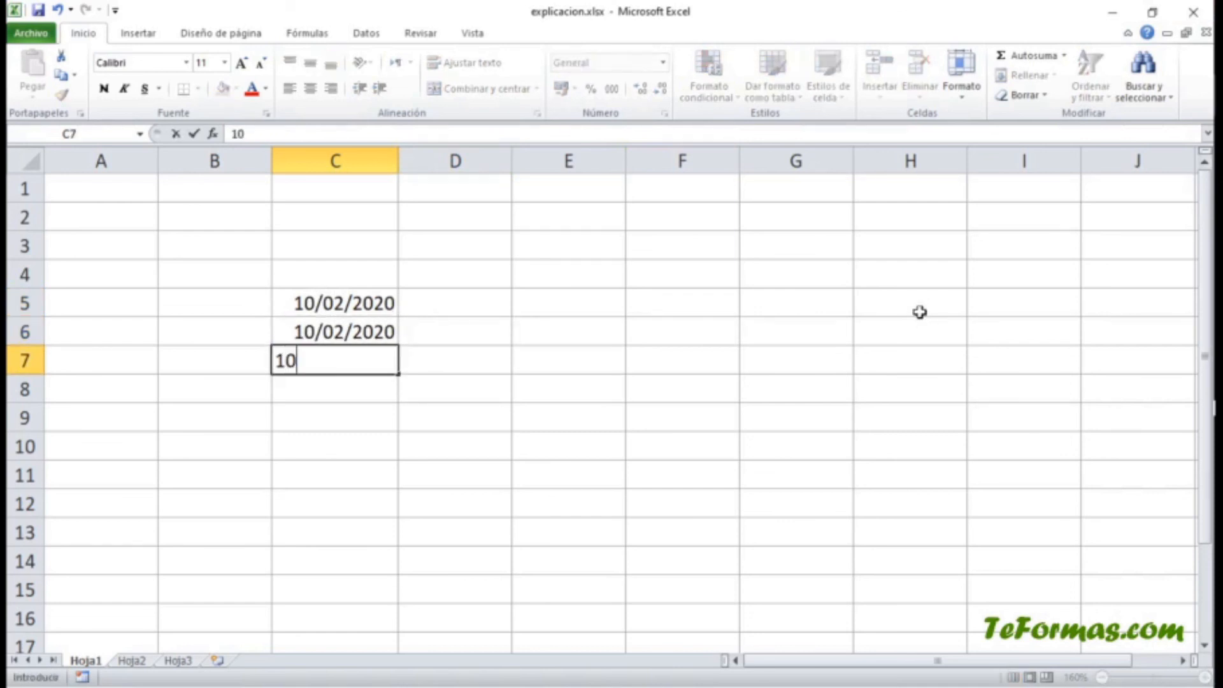
type("-feb")
key("Return")
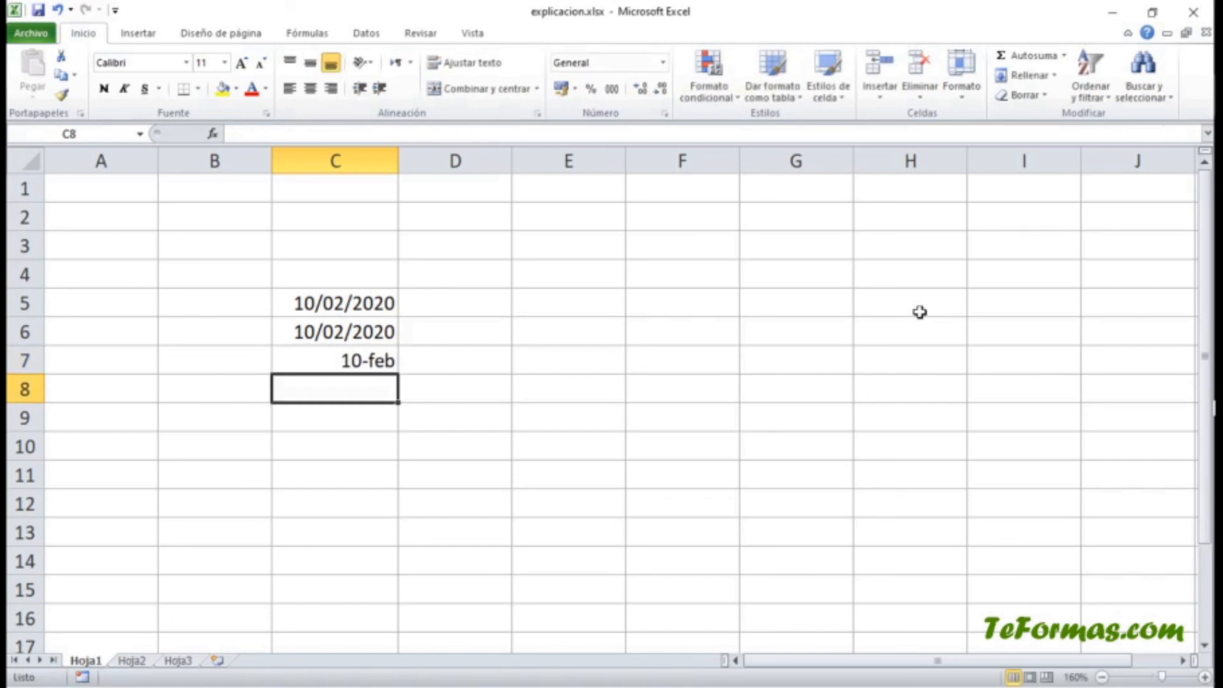
Enter the date as 10-feb-20 in cell C8
type("10")
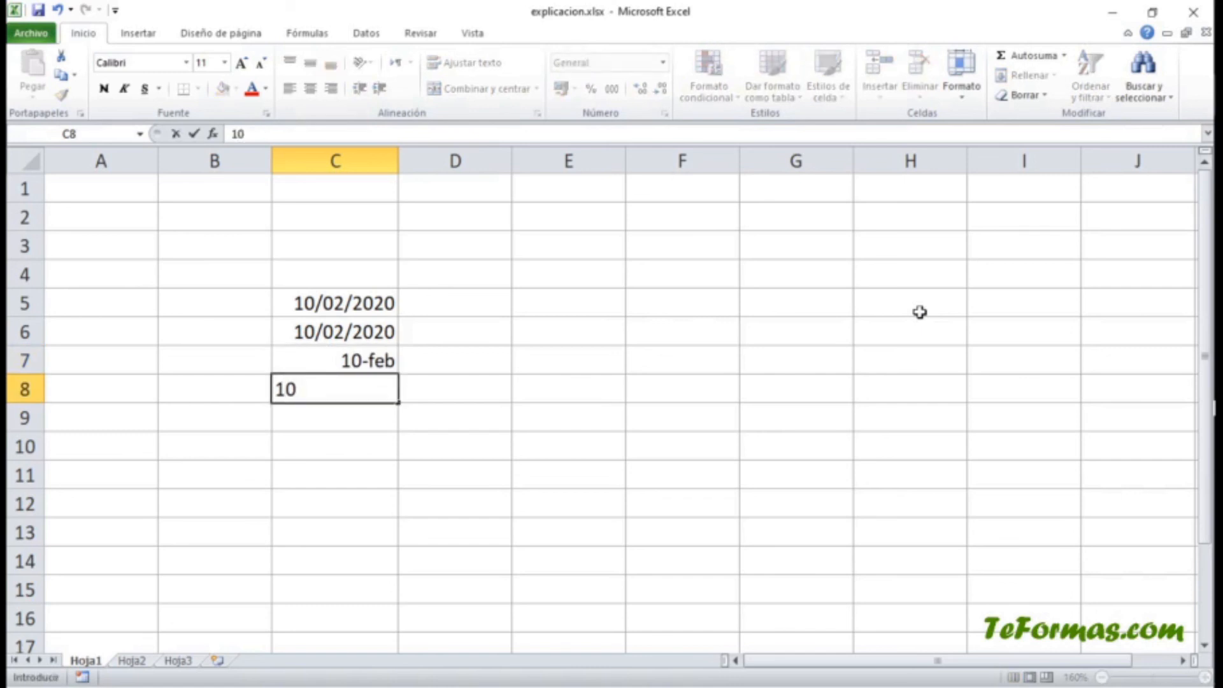
type("-feb-20")
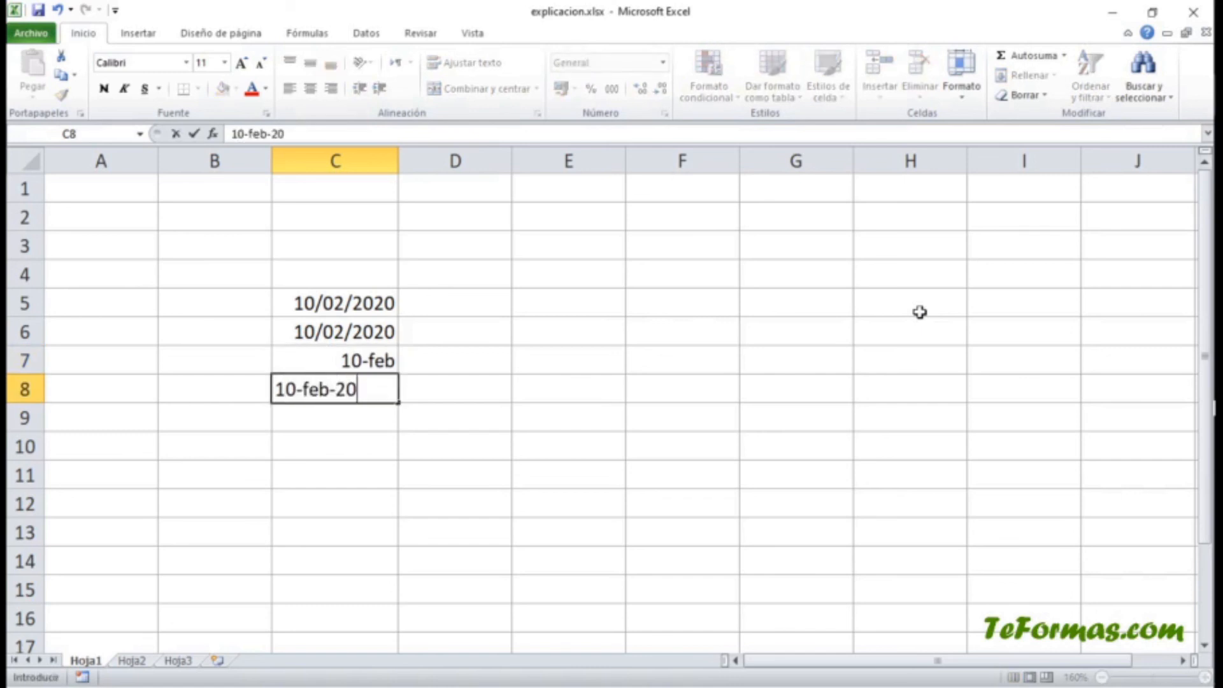
key("Return")
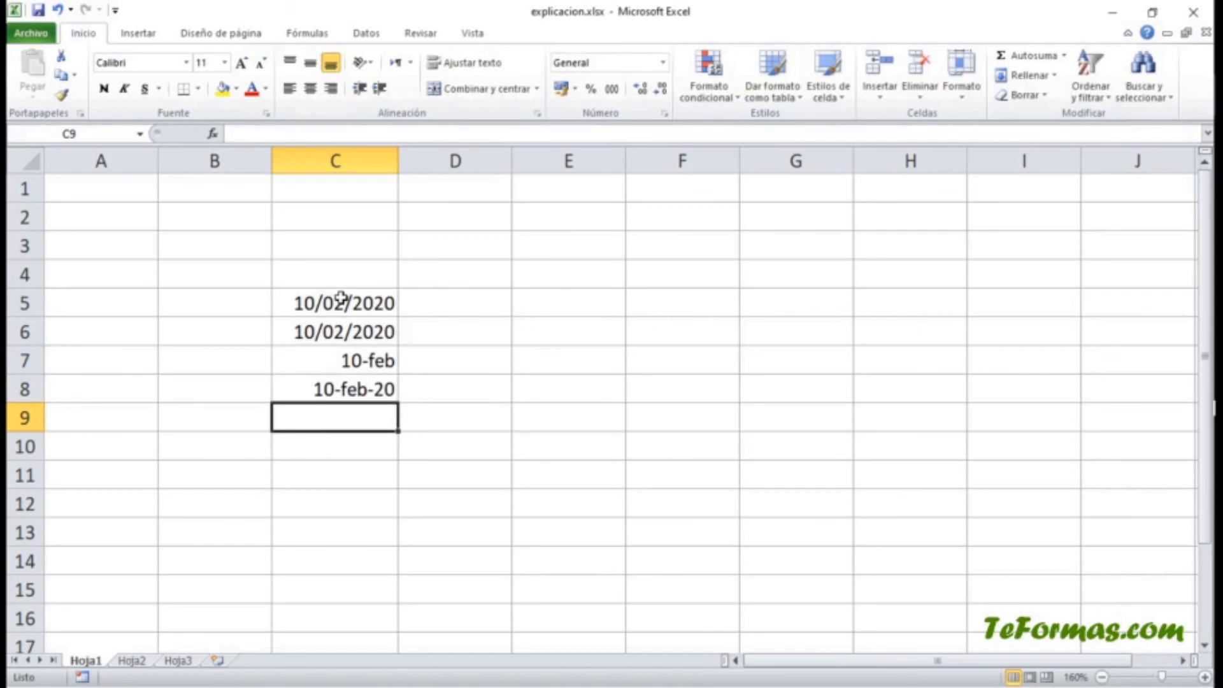
Enter the number 12 in cell D5 and the decimal number 12,25 in cell D6
left_click(455, 297)
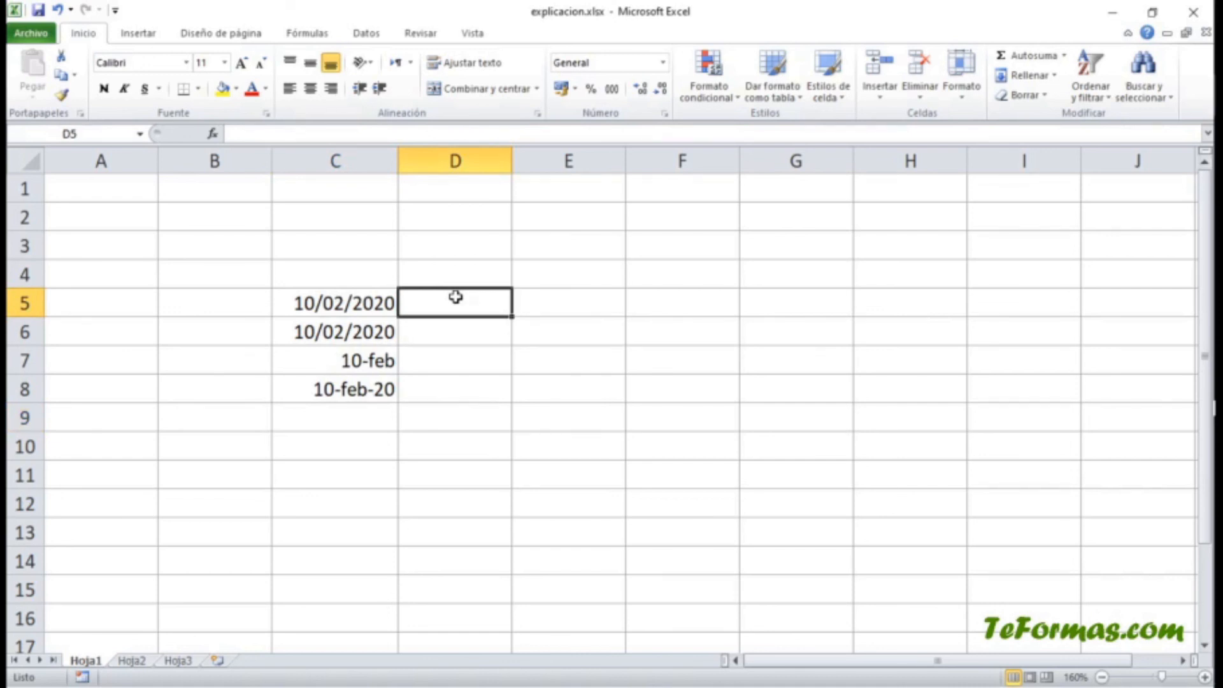
type("12")
key("Return")
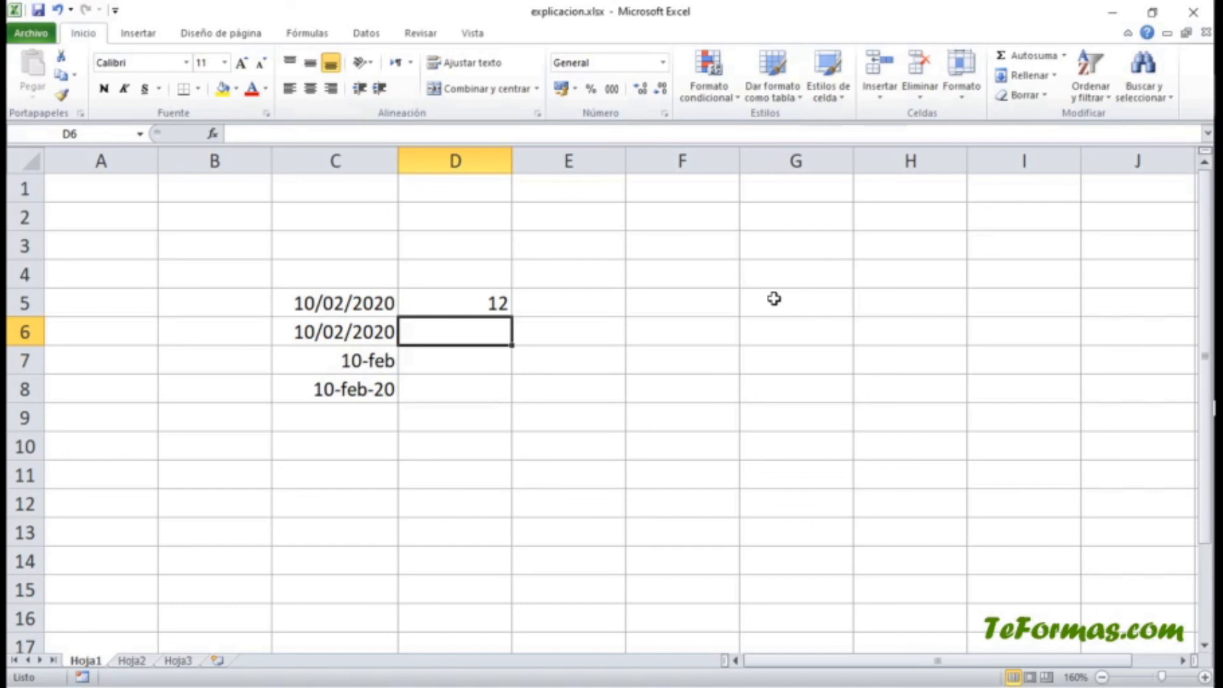
type("12,")
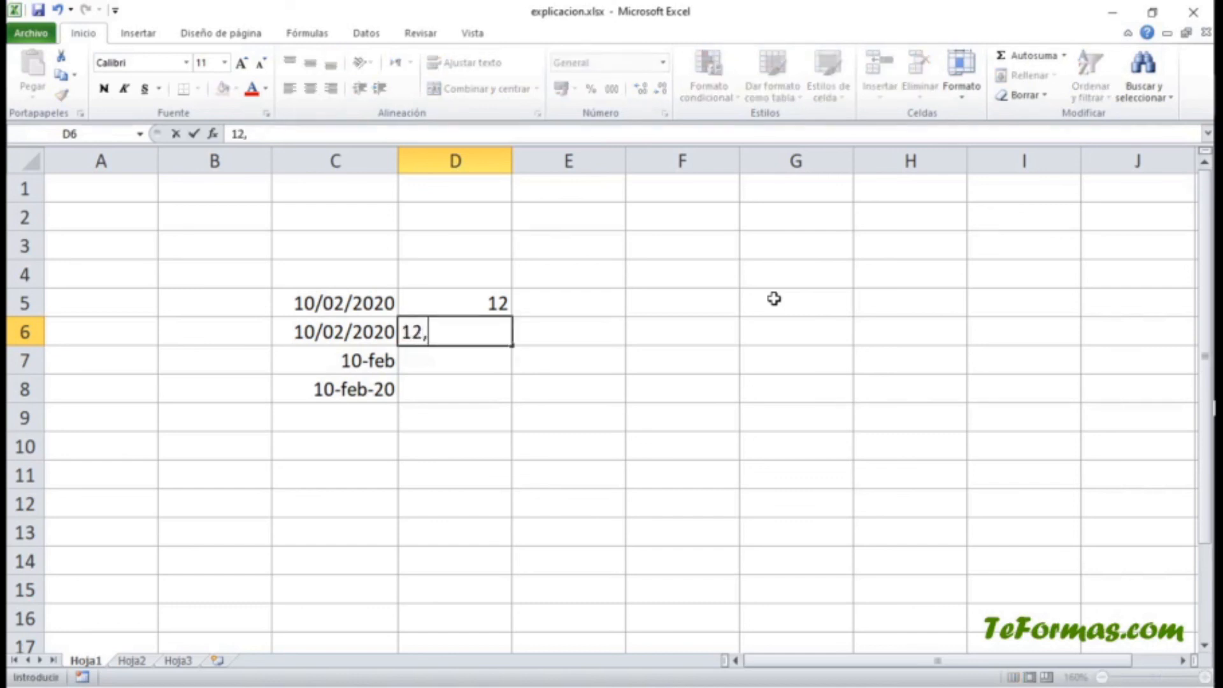
type("25")
key("Return")
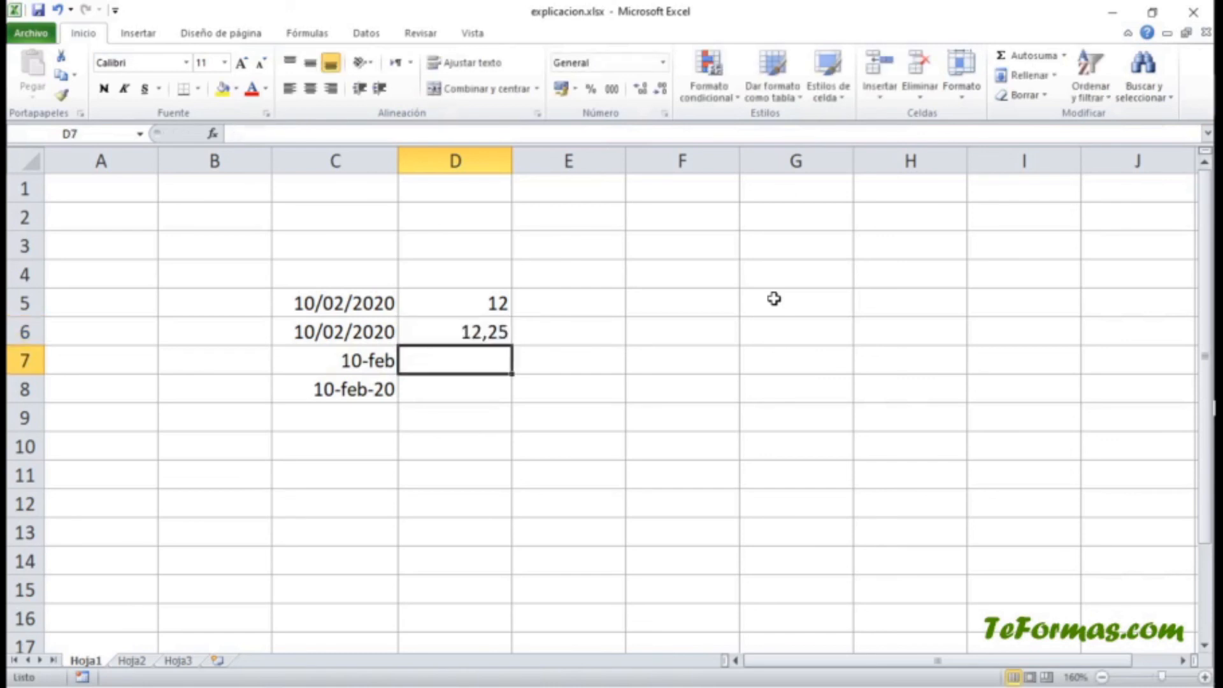
Enter the number 1.200 with a thousands separator in cell D7
type("1")
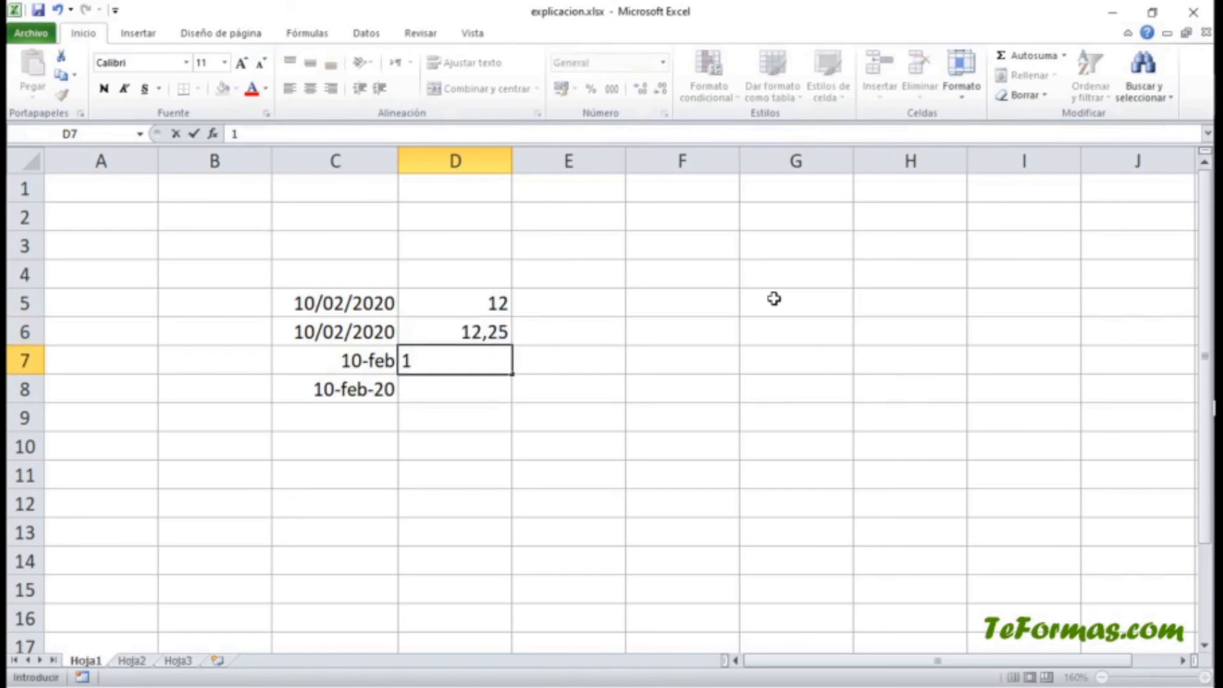
type(".200")
key("Return")
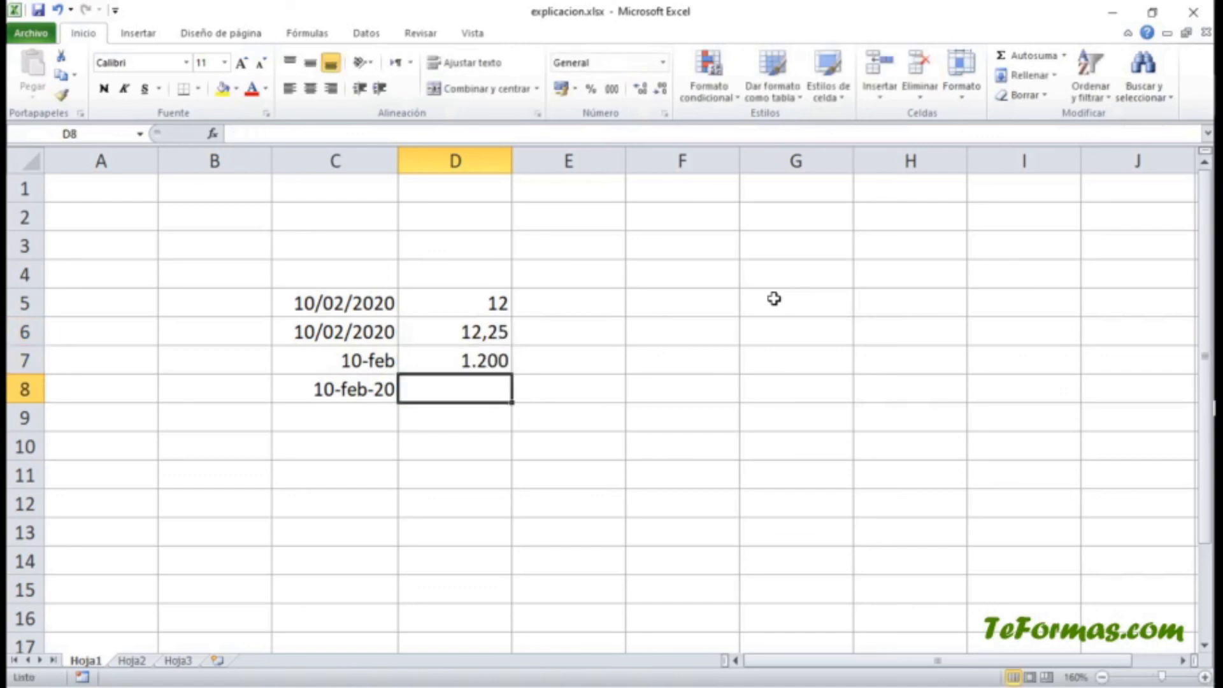
Enter the currency amounts 12 € in cell D8 and € 12 in cell D9
type("12 ")
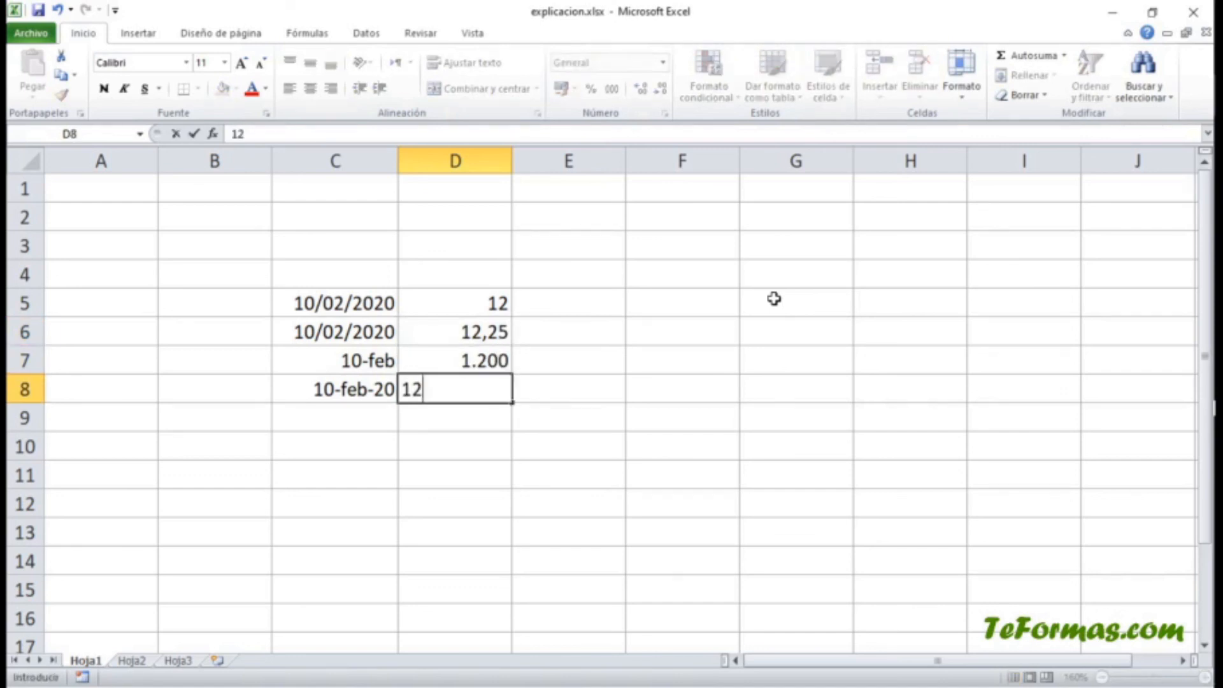
type("€")
key("Return")
type("€ 12")
key("Return")
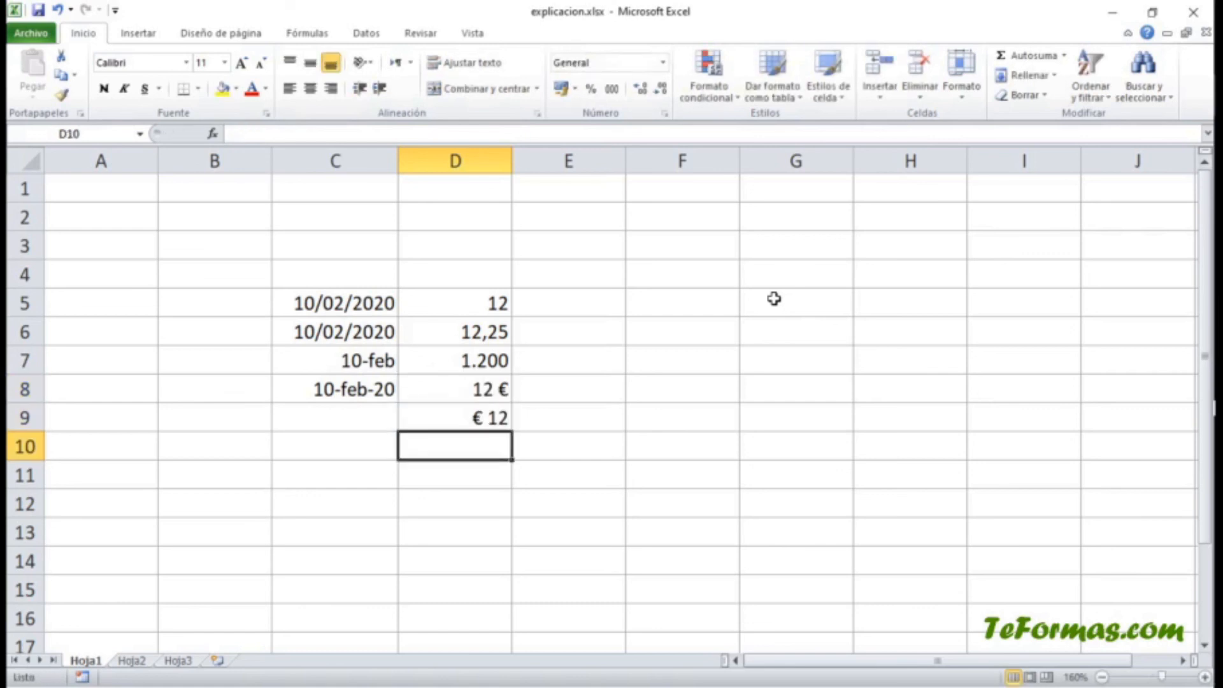
Enter the negative number -12 in cell D10 and the percentage 12% in cell D11
type("-12")
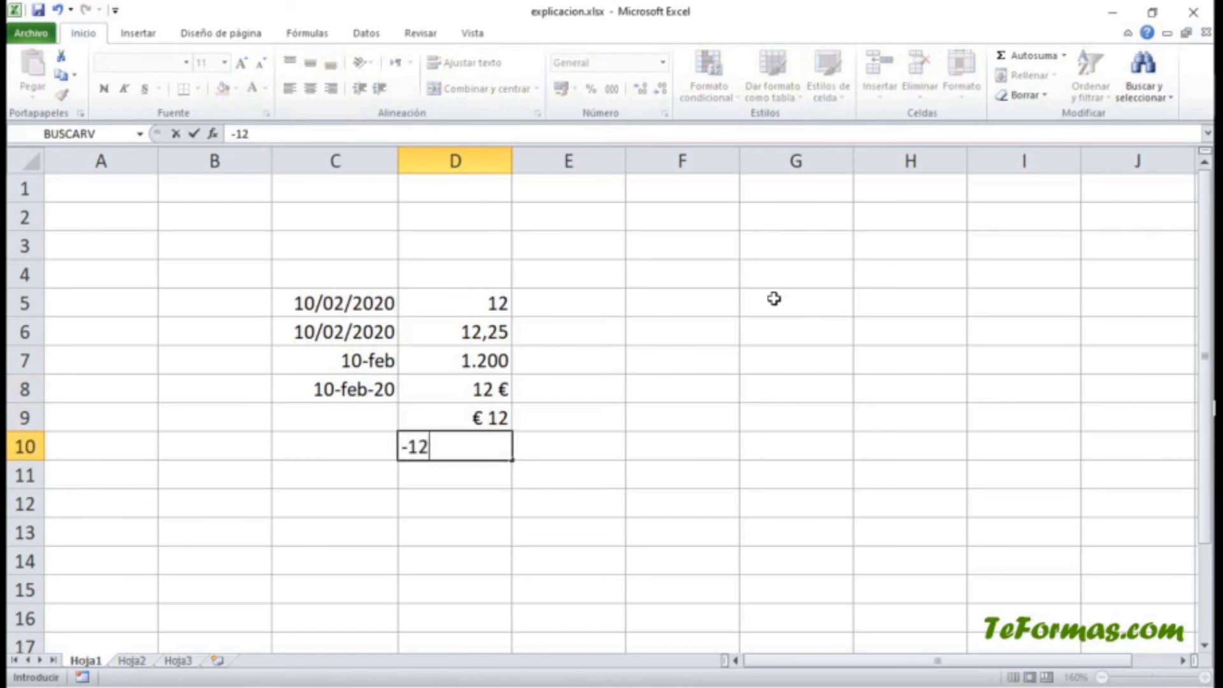
key("Return")
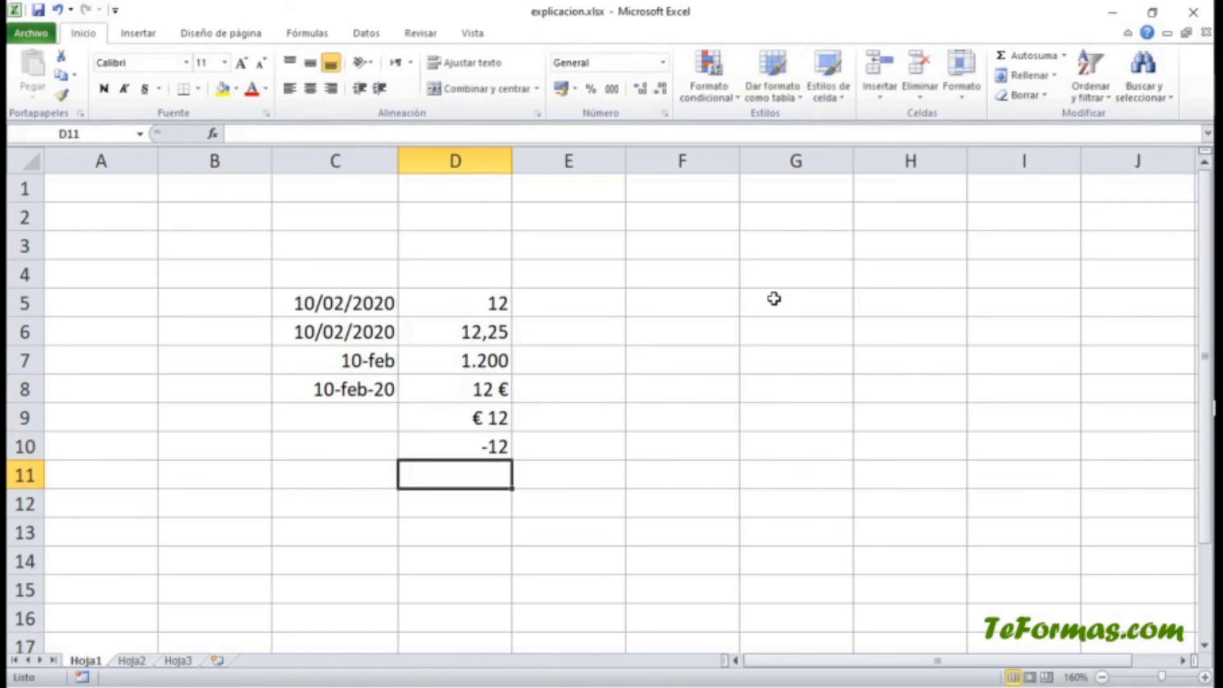
type("12%")
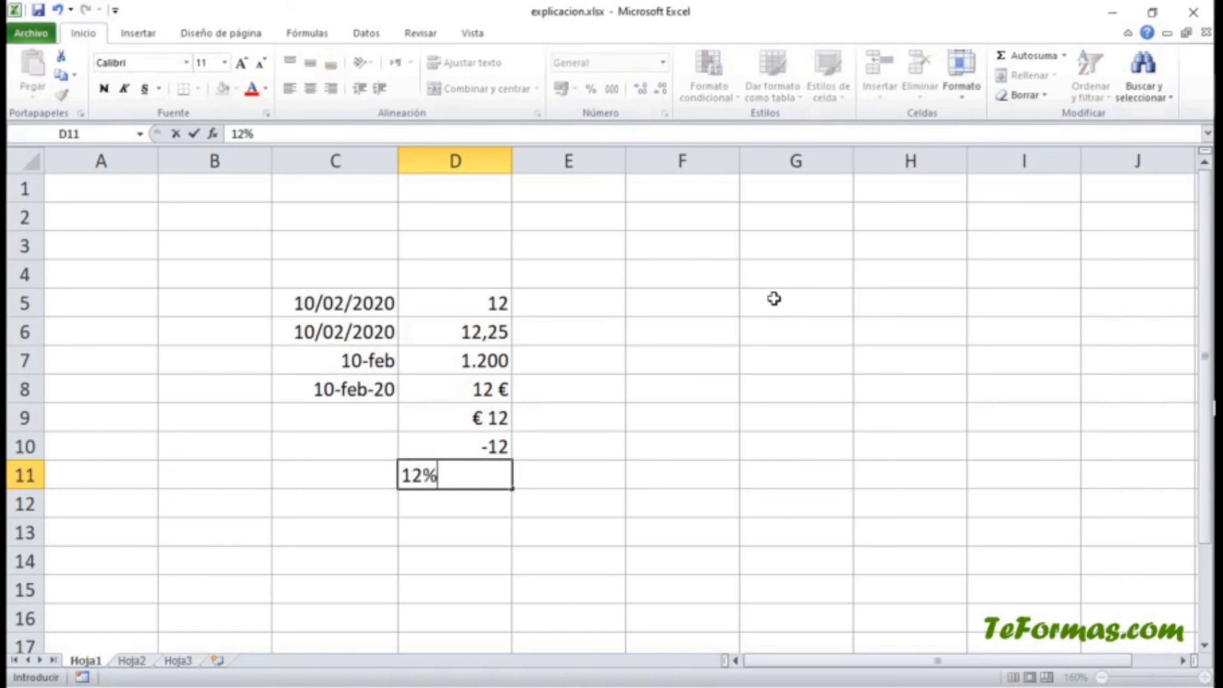
key("Return")
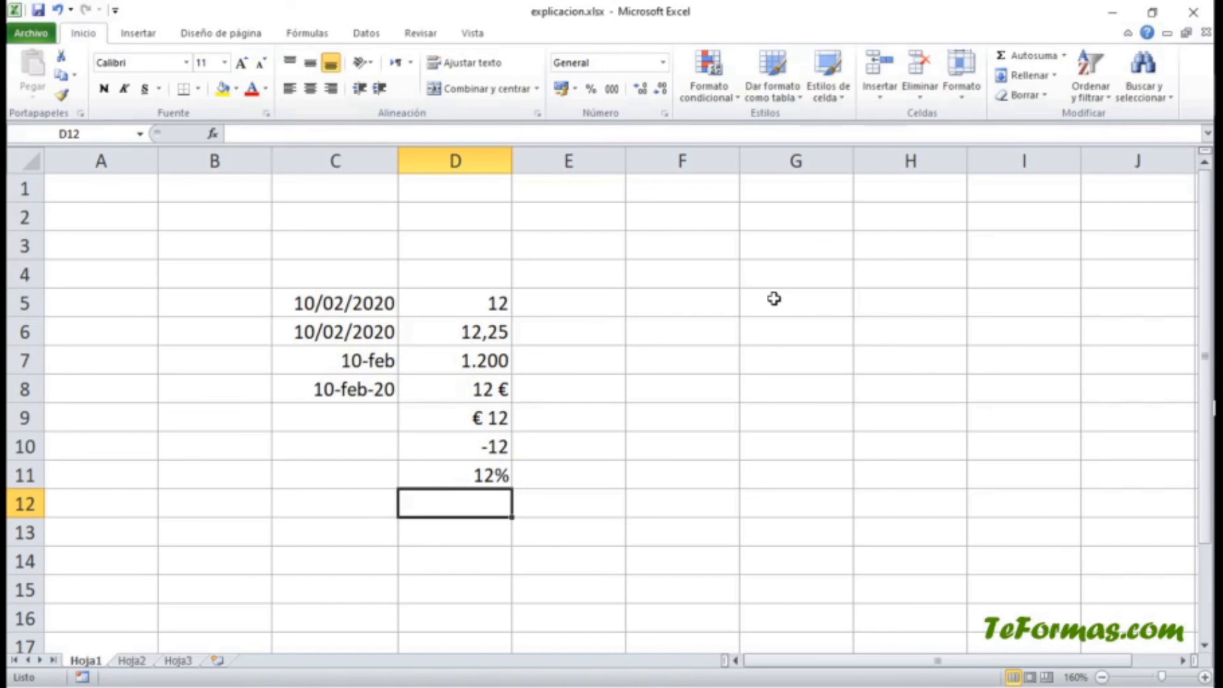
Enter 1/122 in cell D12 and the scientific-notation number 1E12 in cell D13
type("/122")
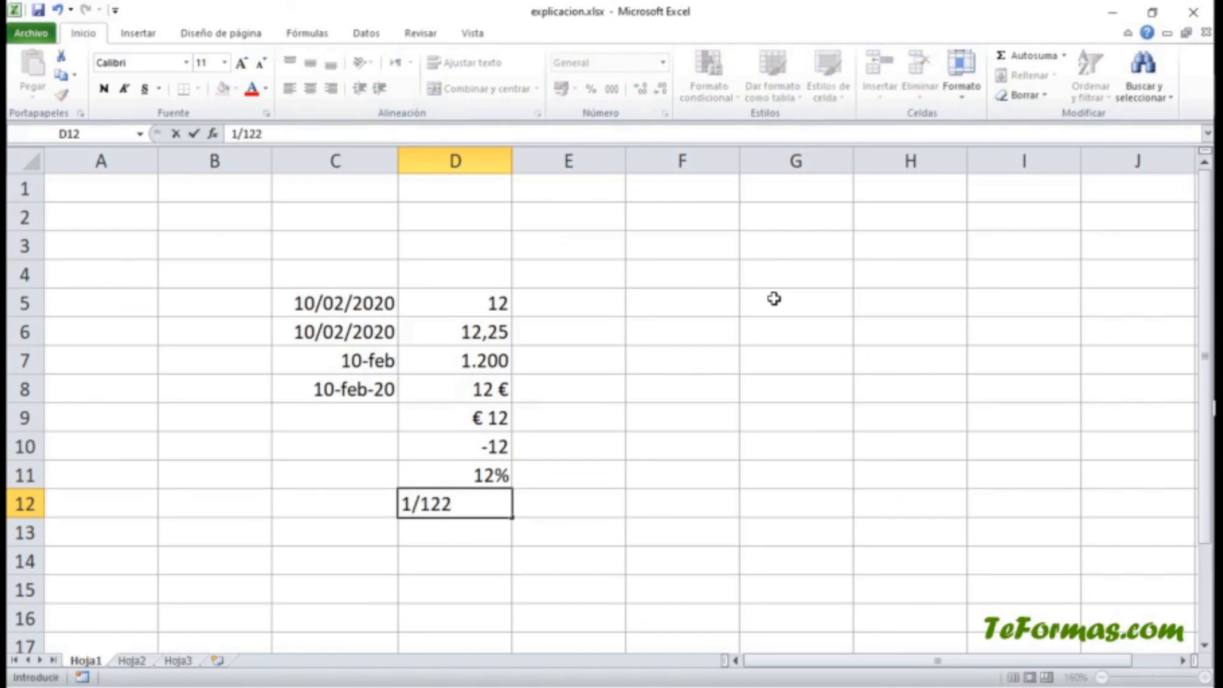
key("Return")
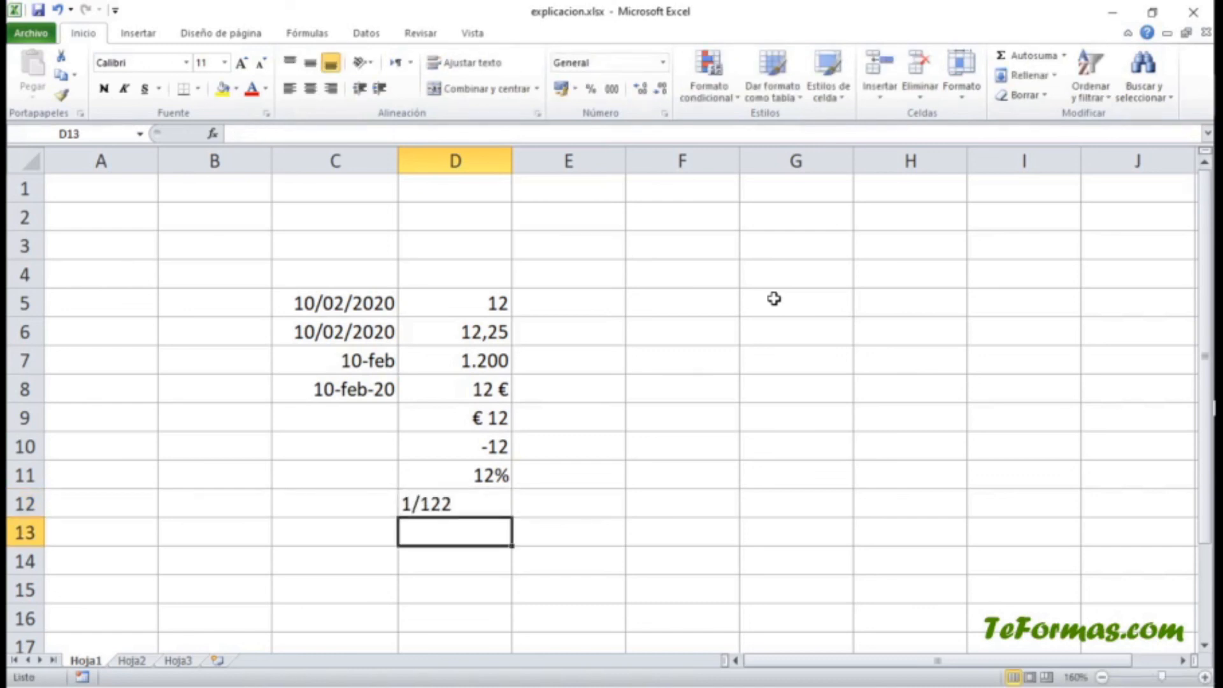
type("1,00E+")
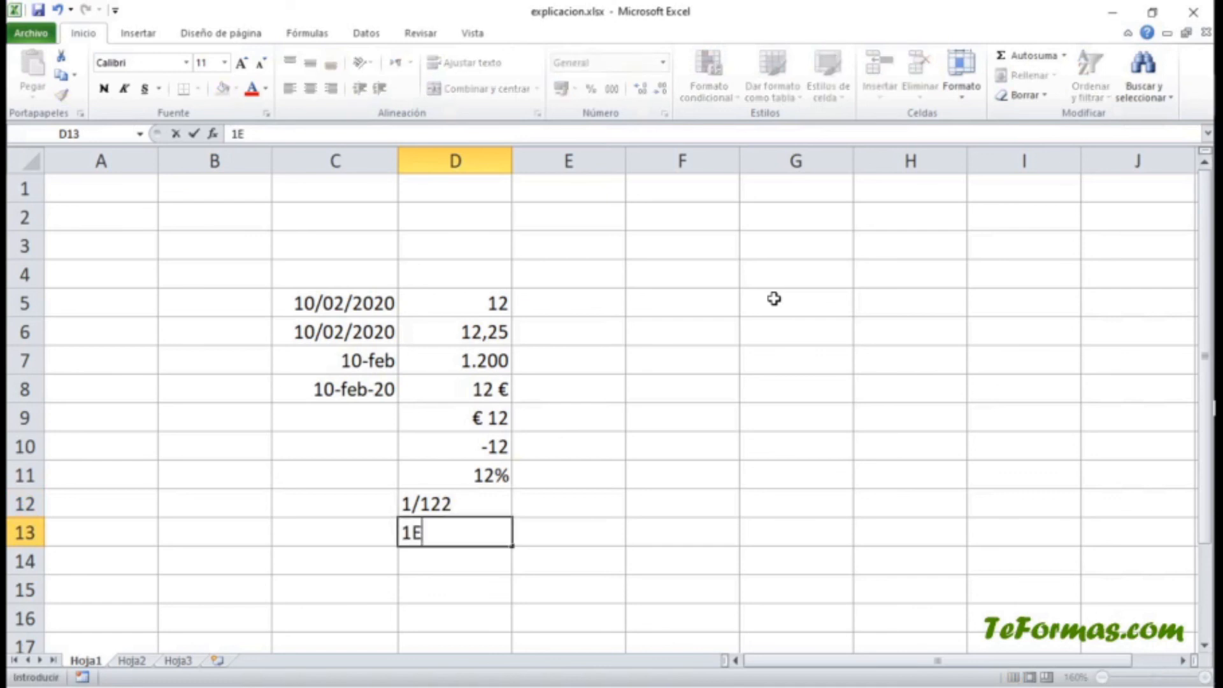
type("12")
key("Return")
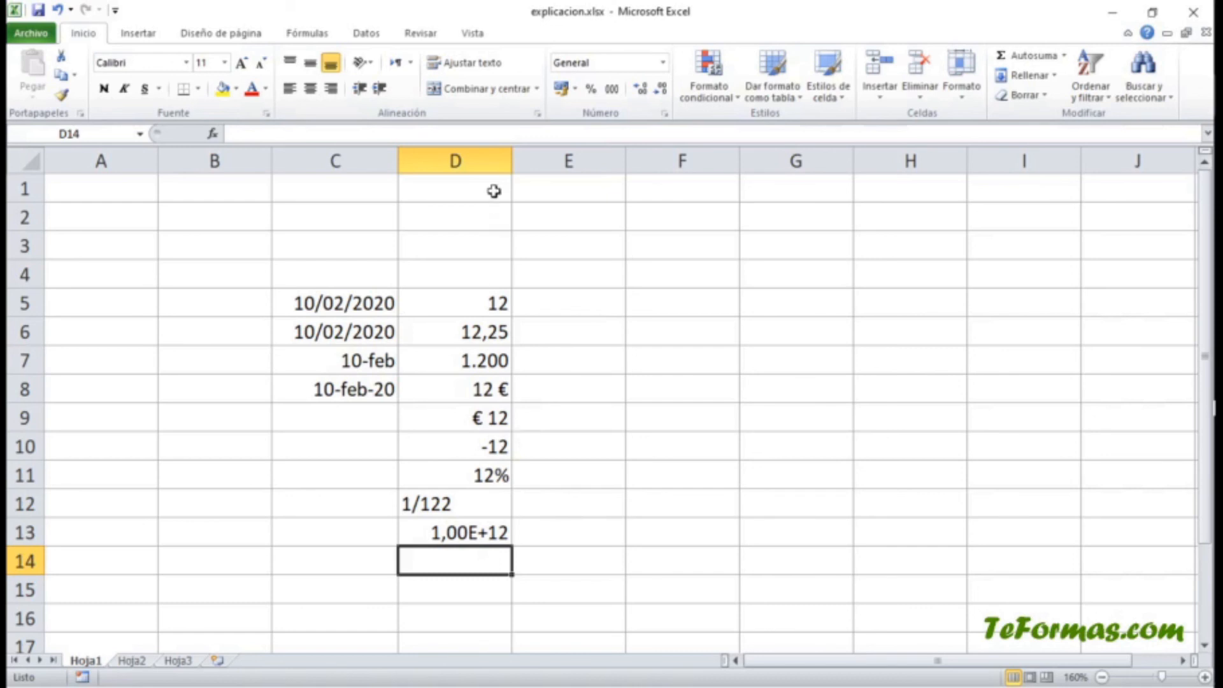
Replace the date in cell C5 with the text "Hola a todo el mundo"
left_click(490, 160)
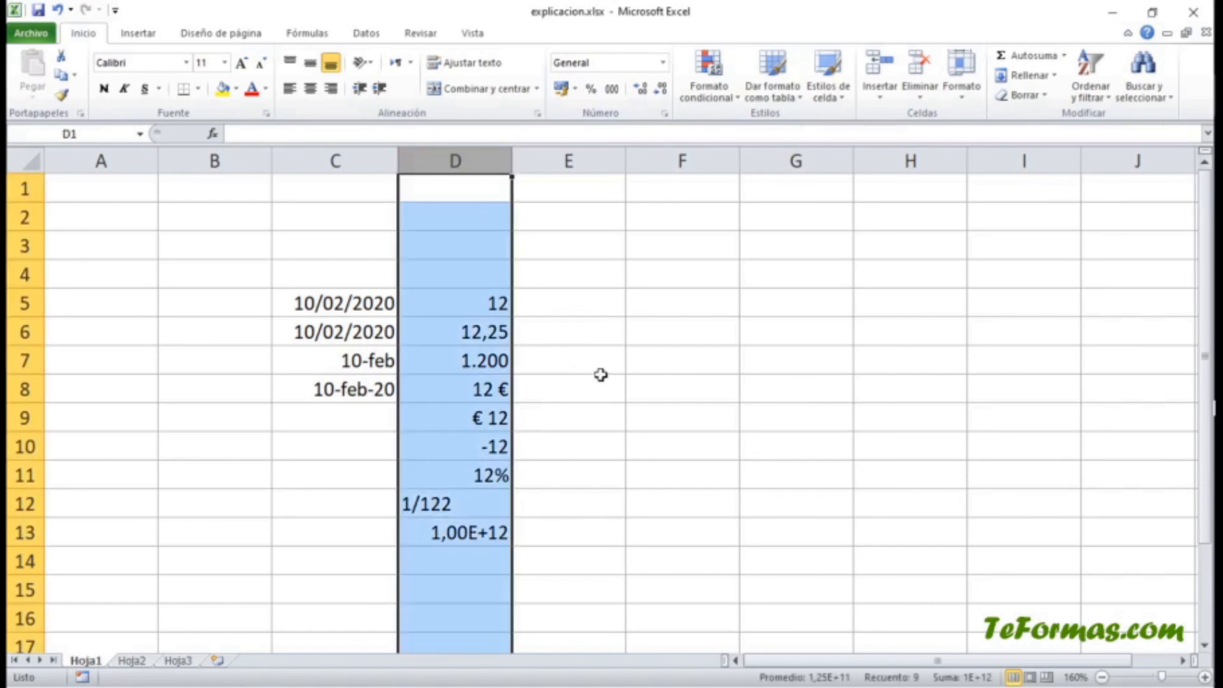
left_click(344, 308)
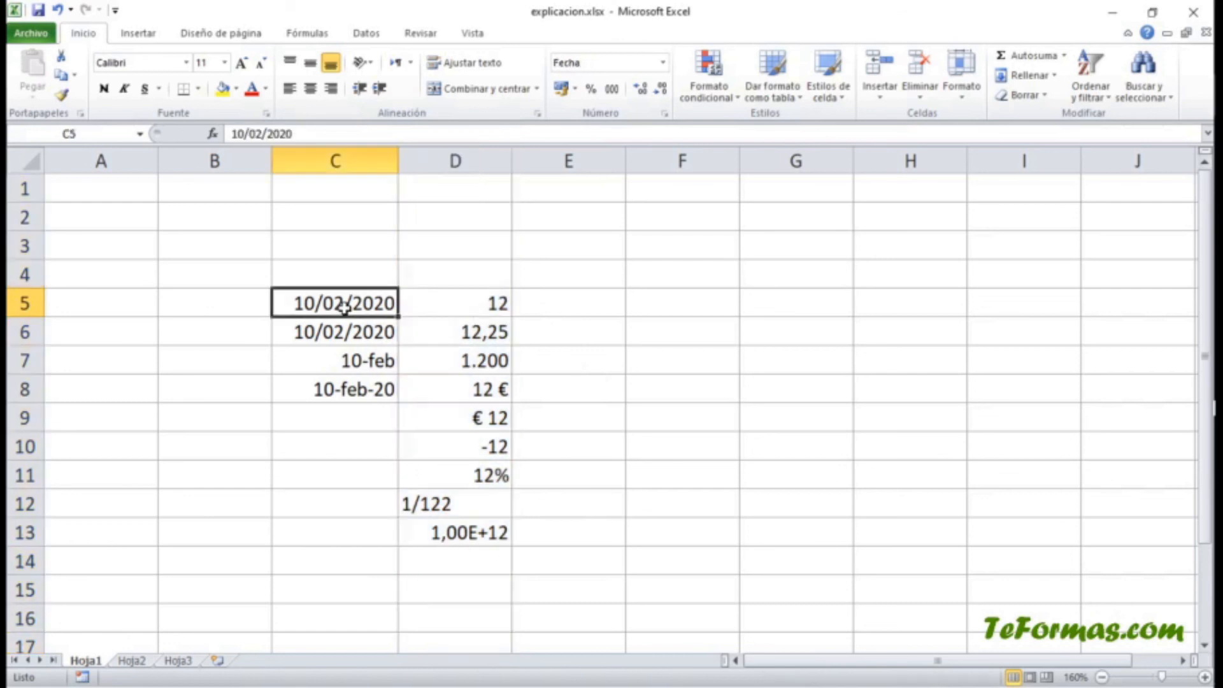
type("Hola a todo el m un")
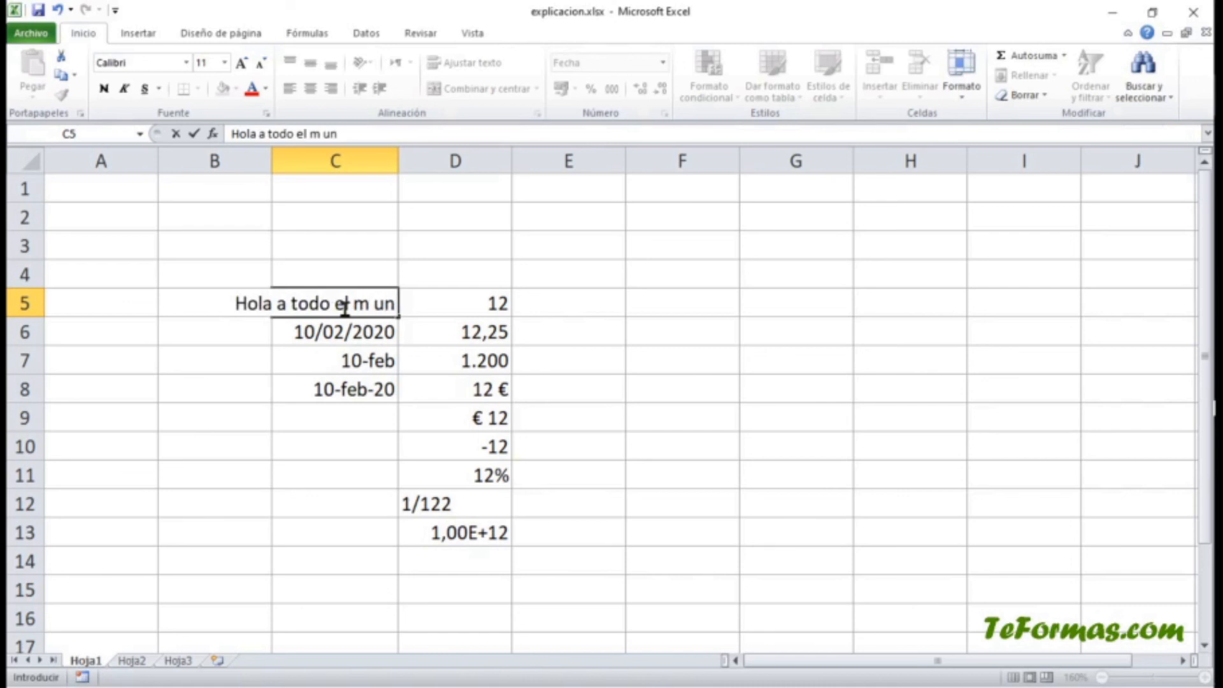
key("BackSpace")
key("BackSpace")
key("BackSpace")
type("und")
type("o")
key("Return")
Clear the contents of cell D5, beside the long text in C5
left_click(344, 307)
key("Right")
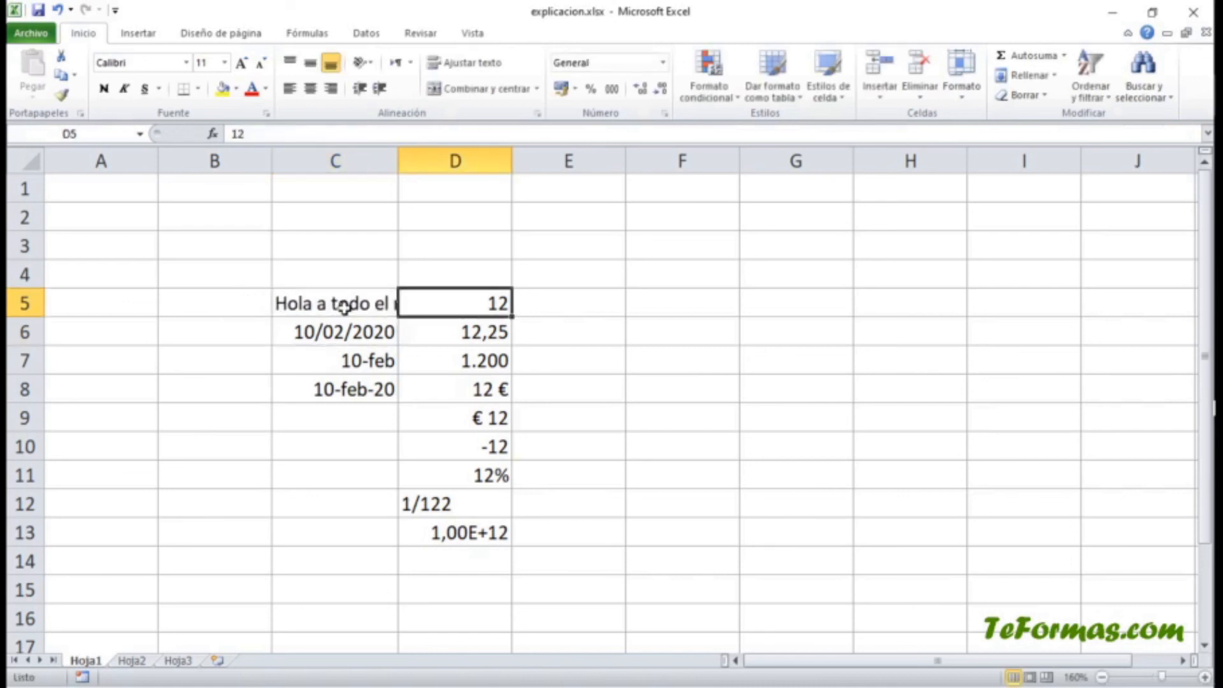
key("Delete")
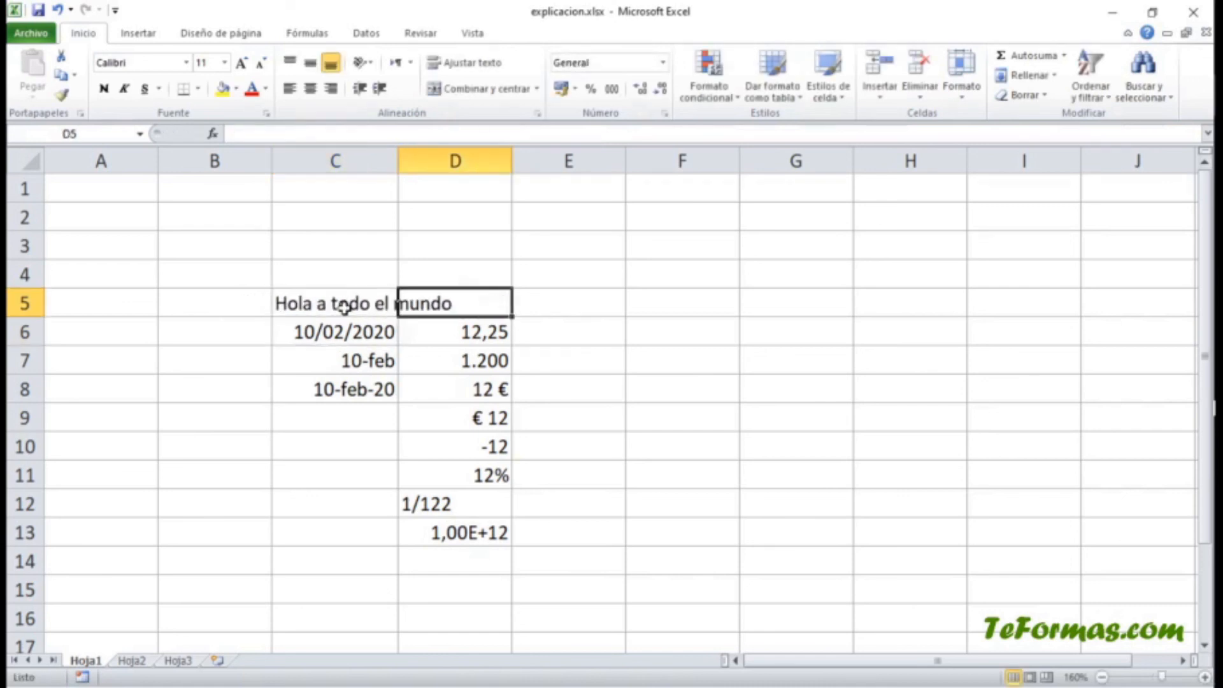
left_click(695, 421)
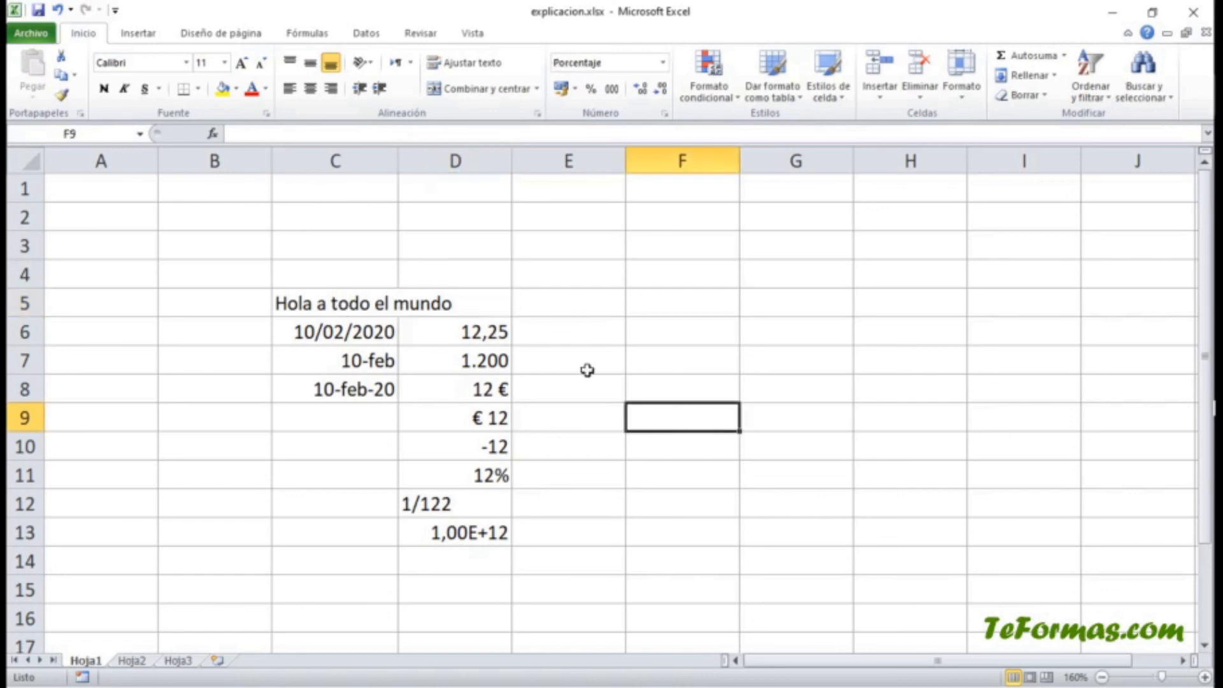
Enter the number 12 in the empty cell D5
left_click(478, 304)
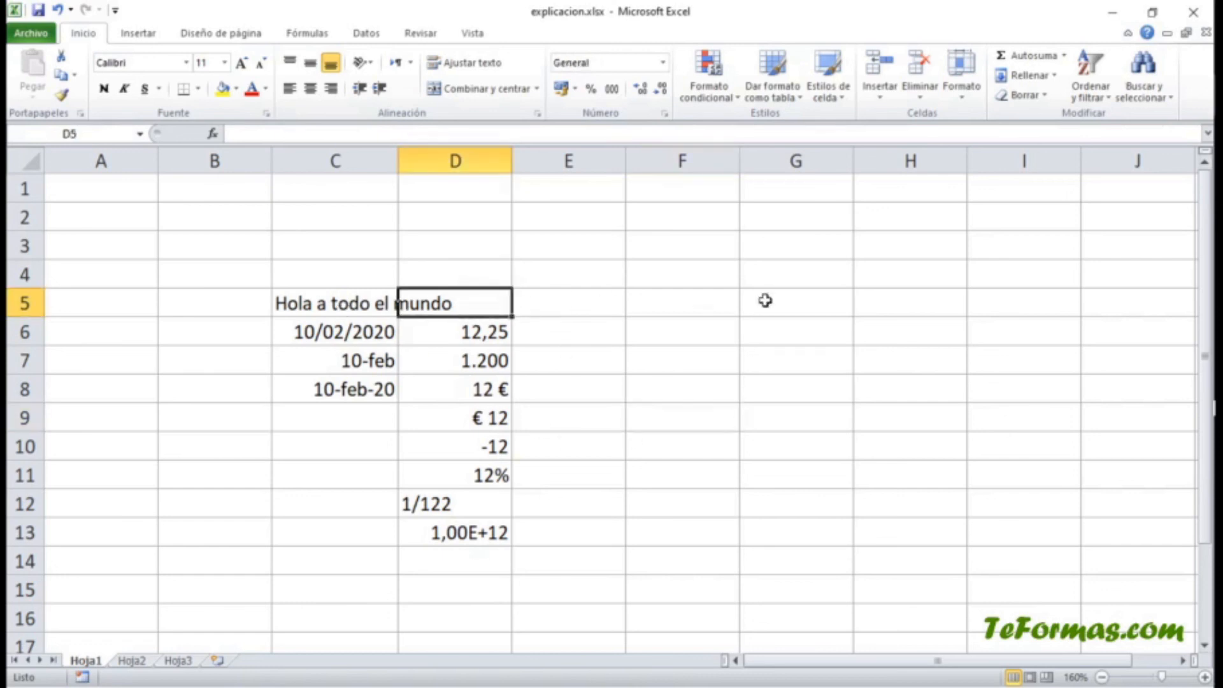
type("12")
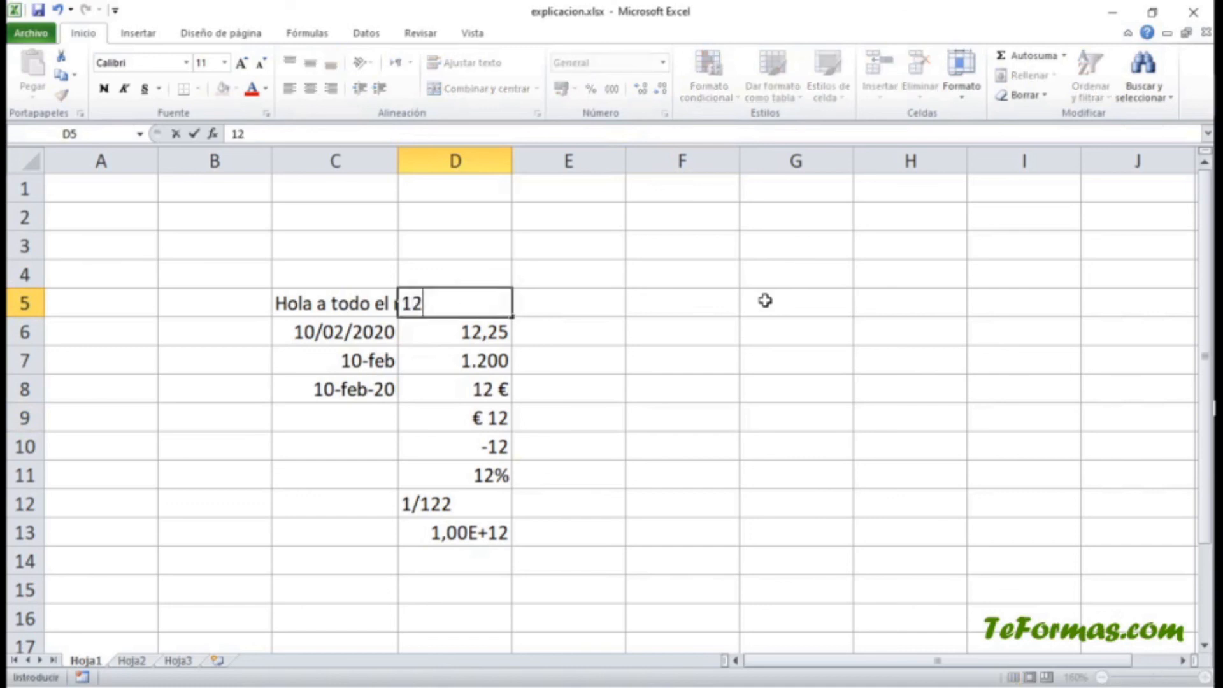
key("Return")
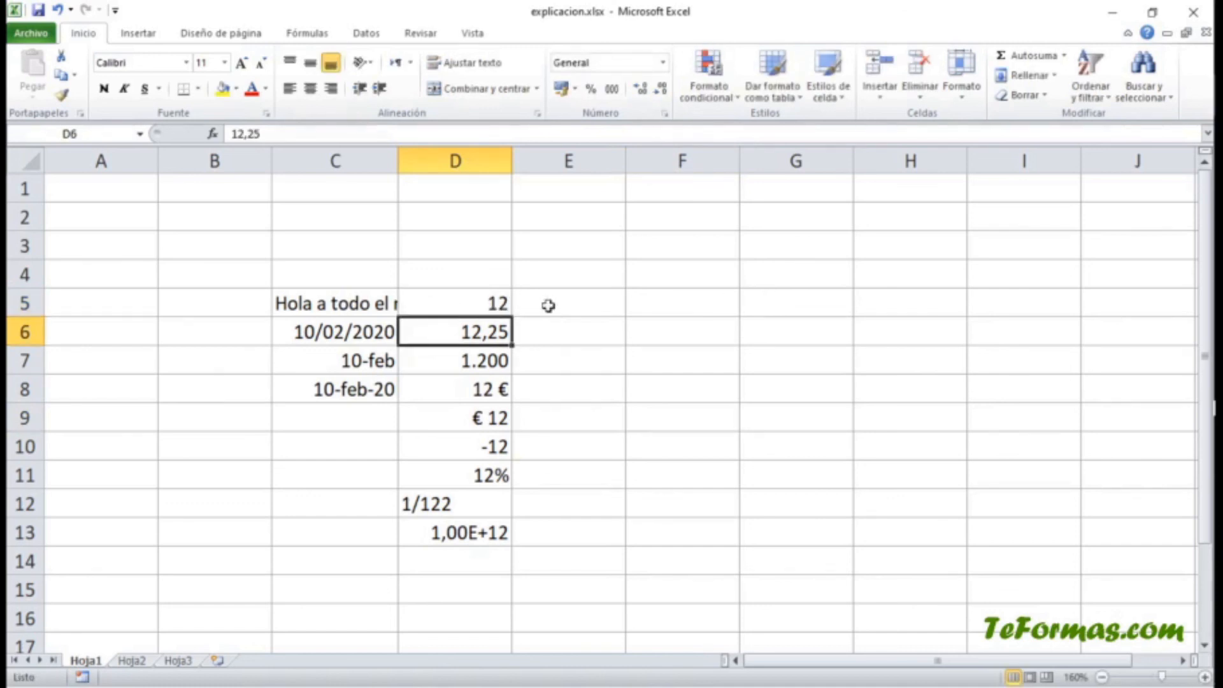
Apply the thousands-separator style to the number in cell D13 and narrow columns D and C
left_click(320, 303)
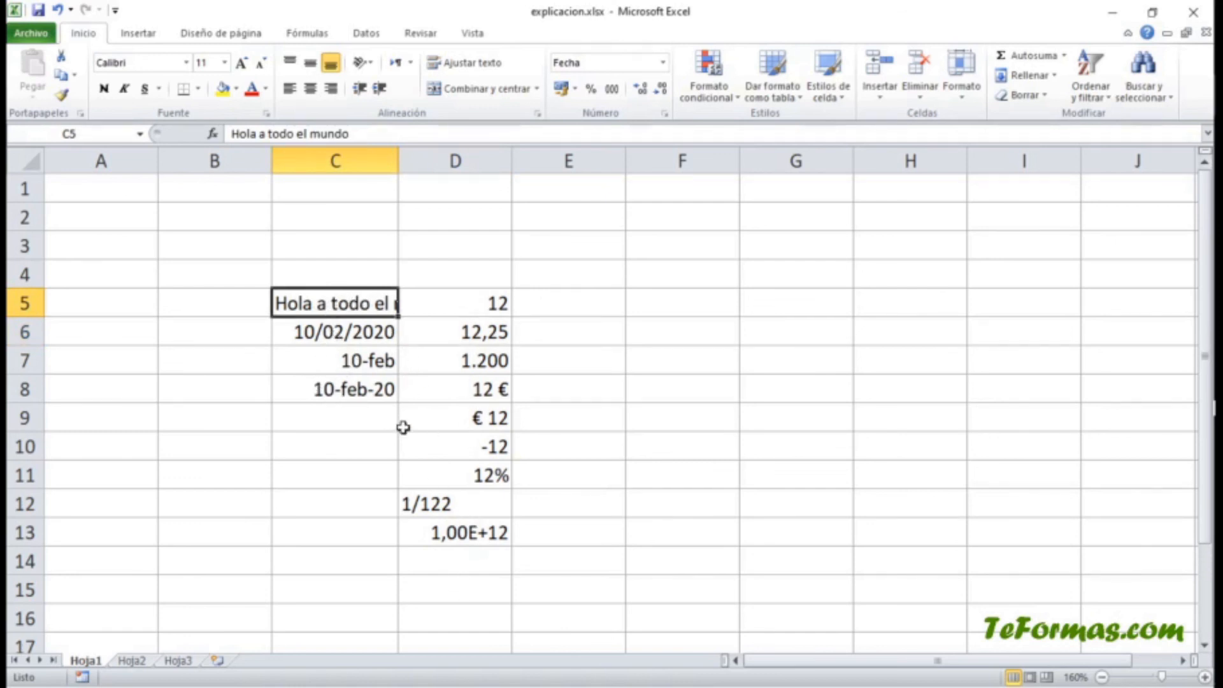
left_click(426, 526)
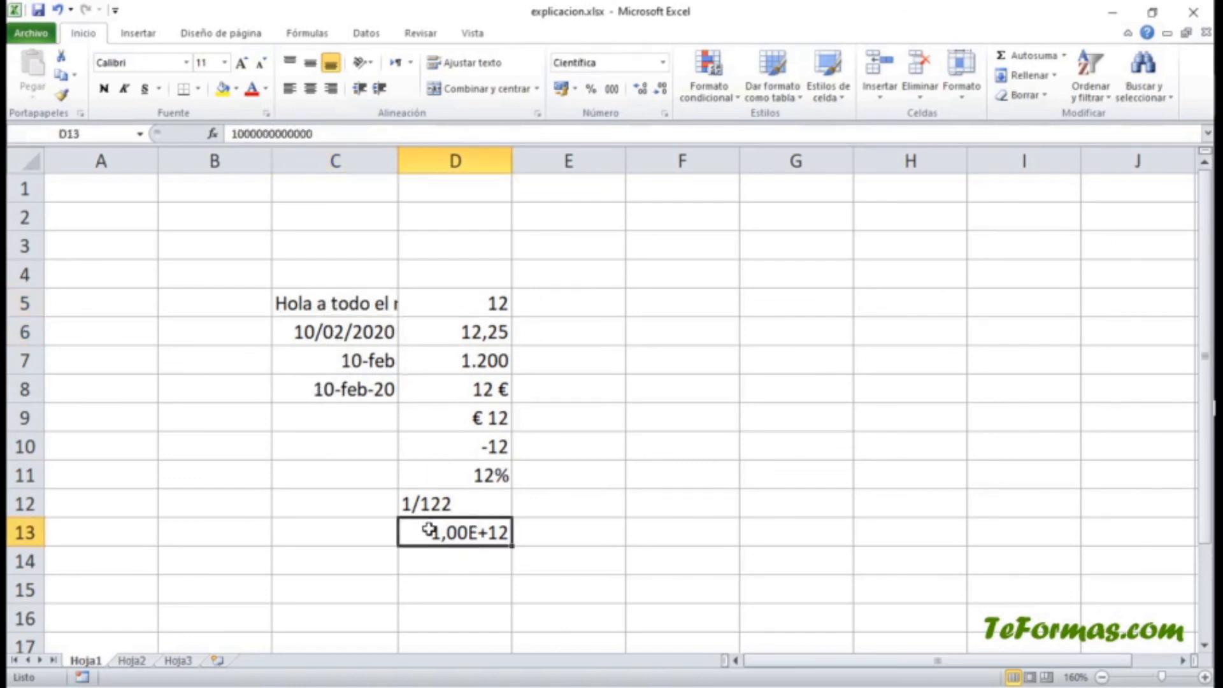
left_click(612, 93)
left_click_drag(628, 170, 512, 172)
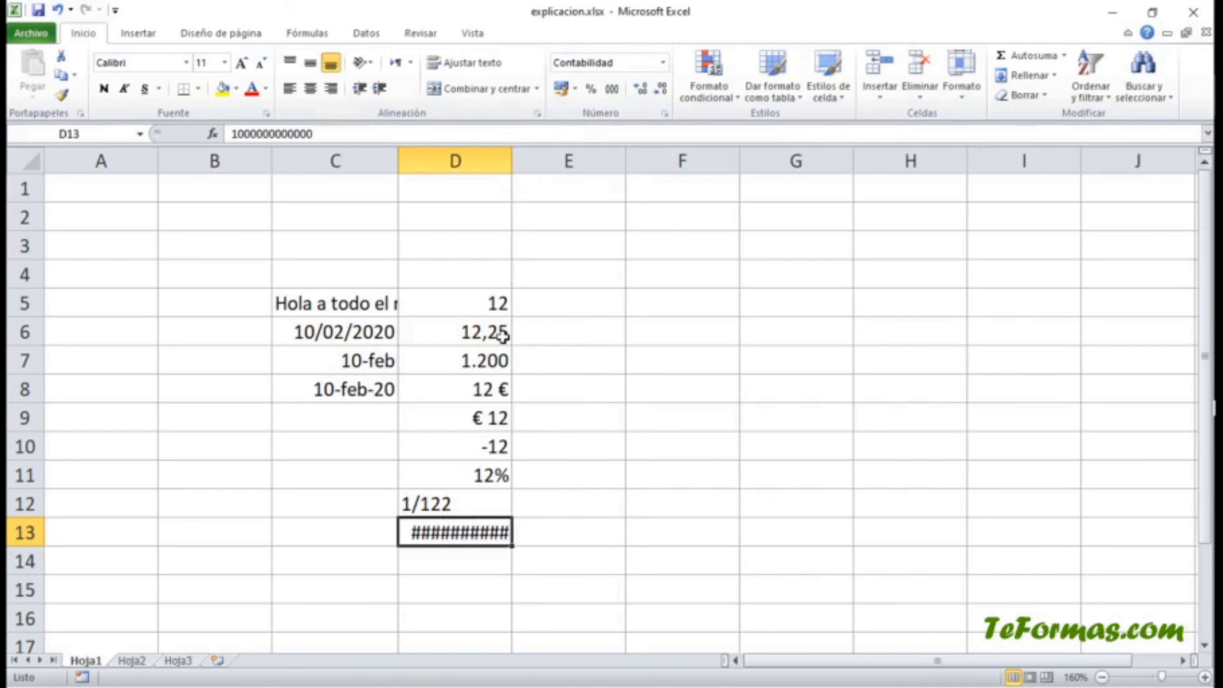
left_click_drag(399, 160, 382, 163)
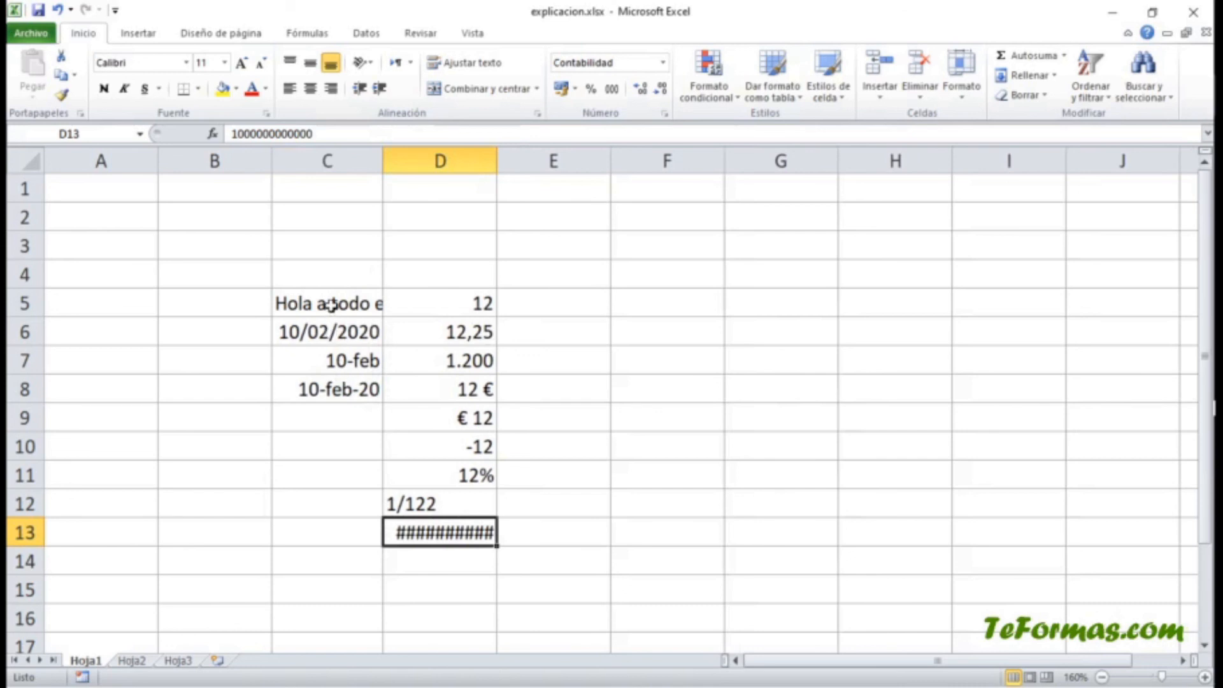
Clear the contents of the ranges C5:C9 and D12:D13
left_click_drag(331, 305, 331, 404)
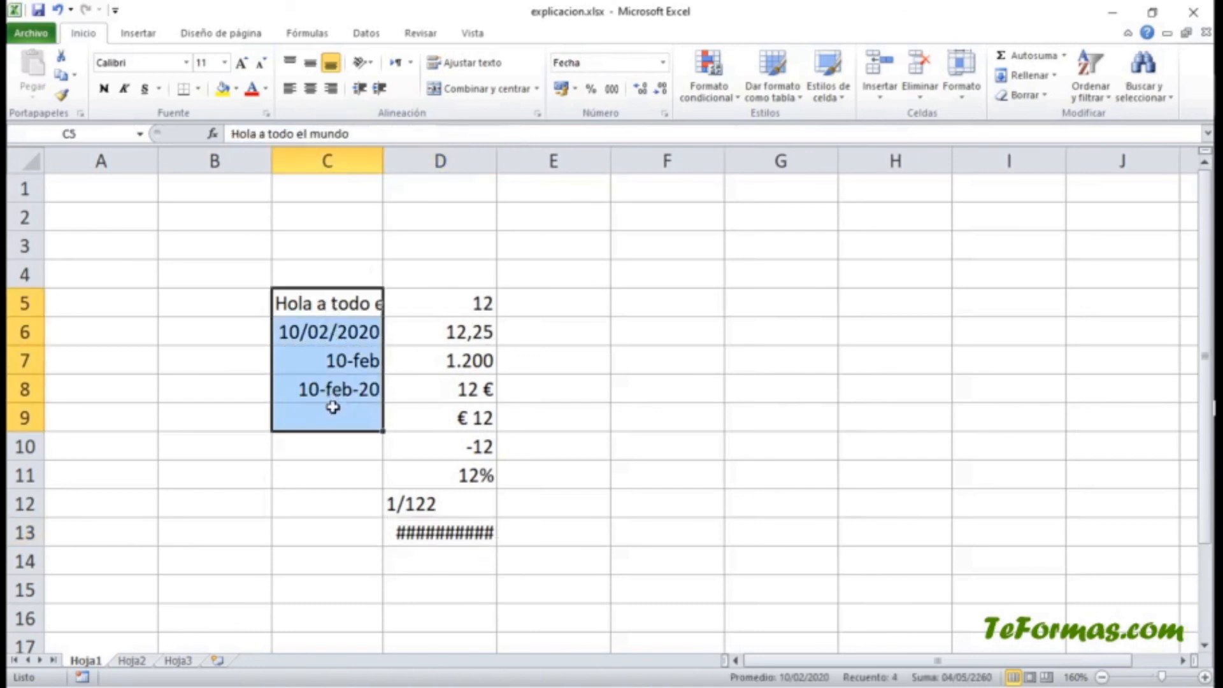
key("Delete")
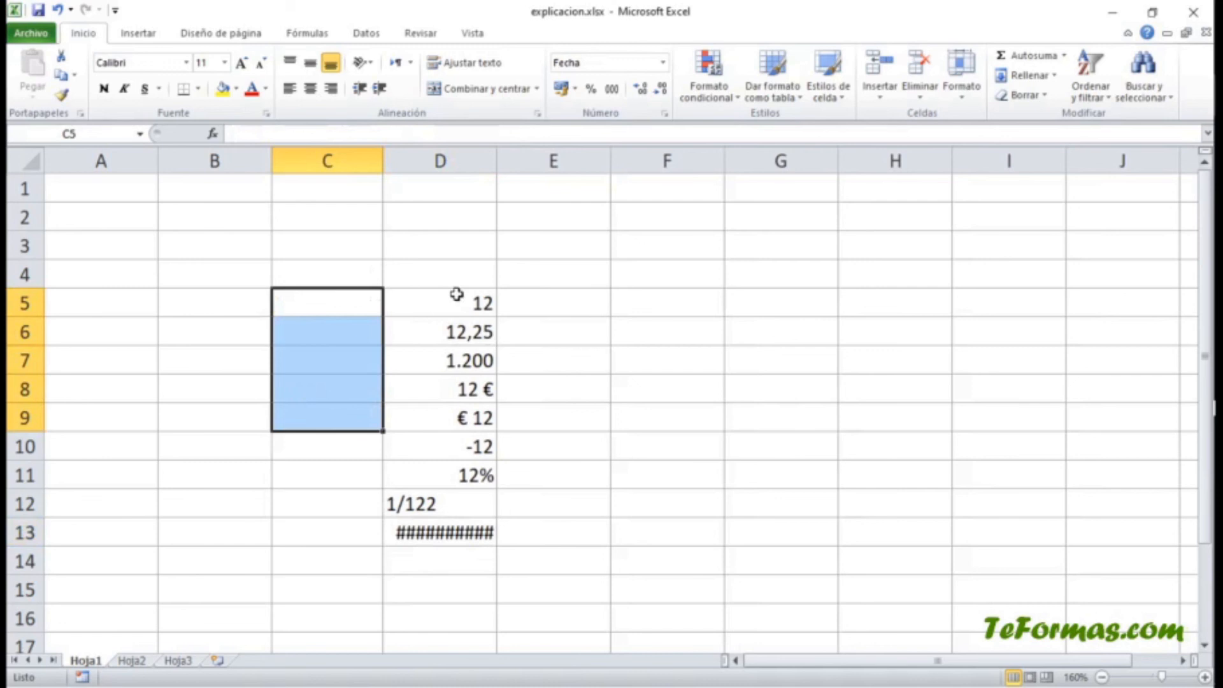
left_click_drag(445, 501, 443, 527)
key("Delete")
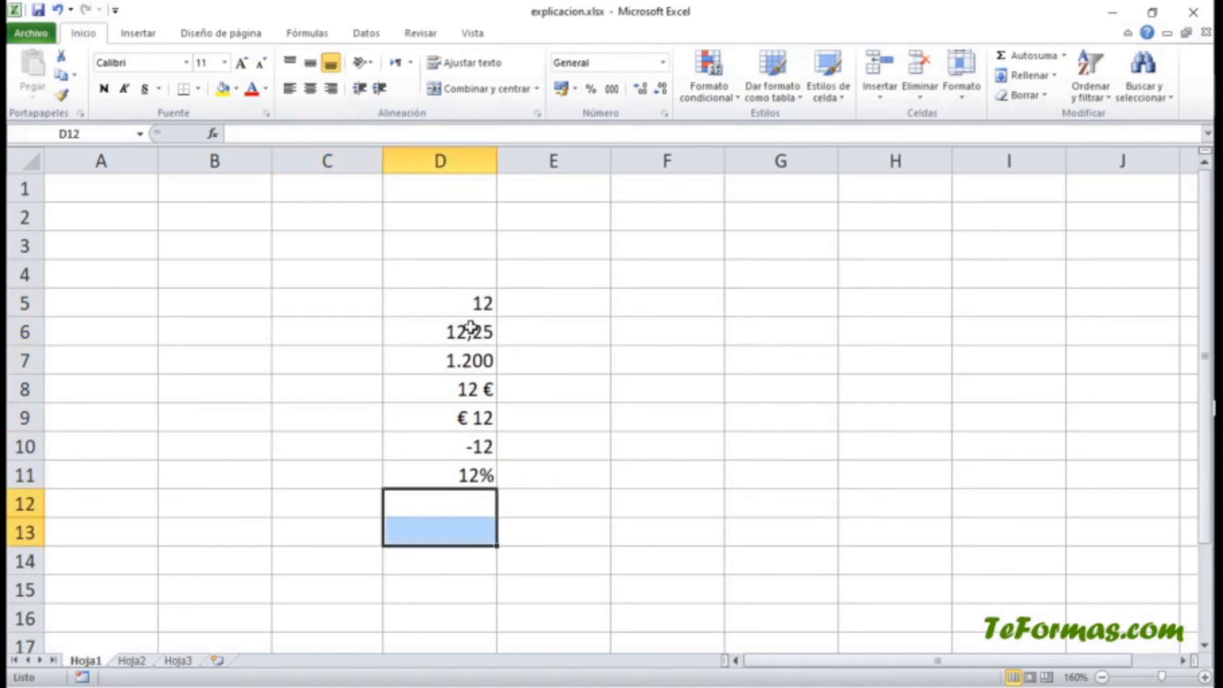
Copy the numbers in D5:D11 and paste them starting at cell G5
left_click_drag(468, 308, 480, 472)
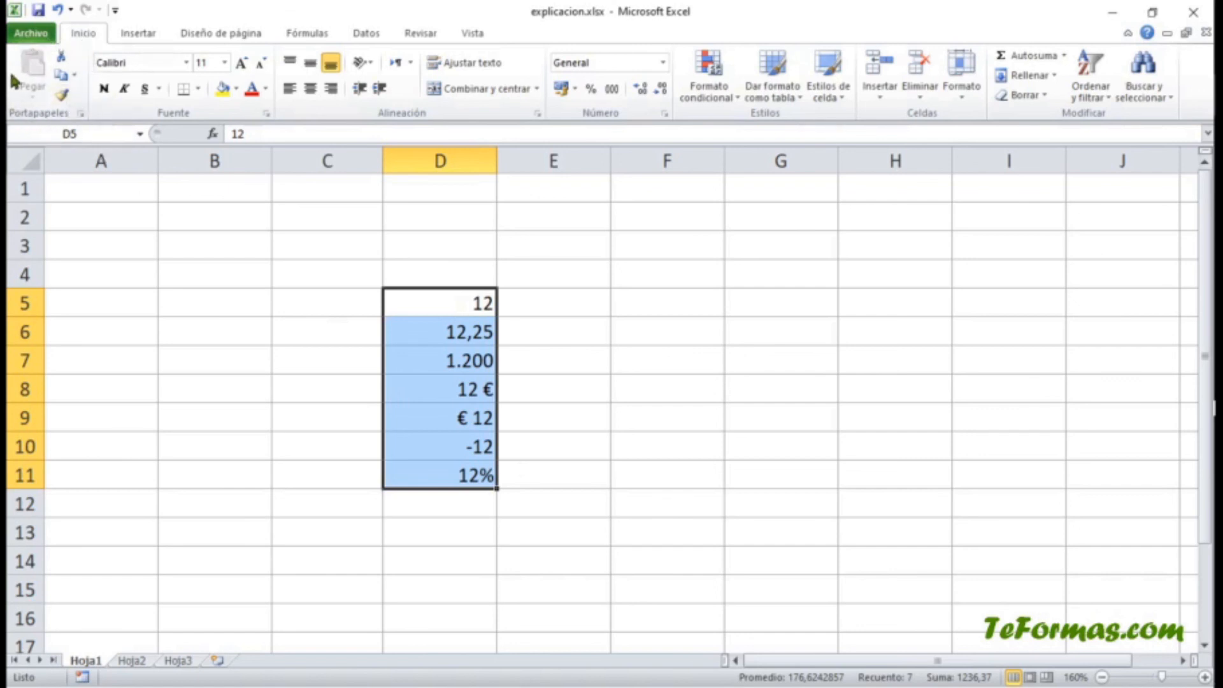
right_click(434, 365)
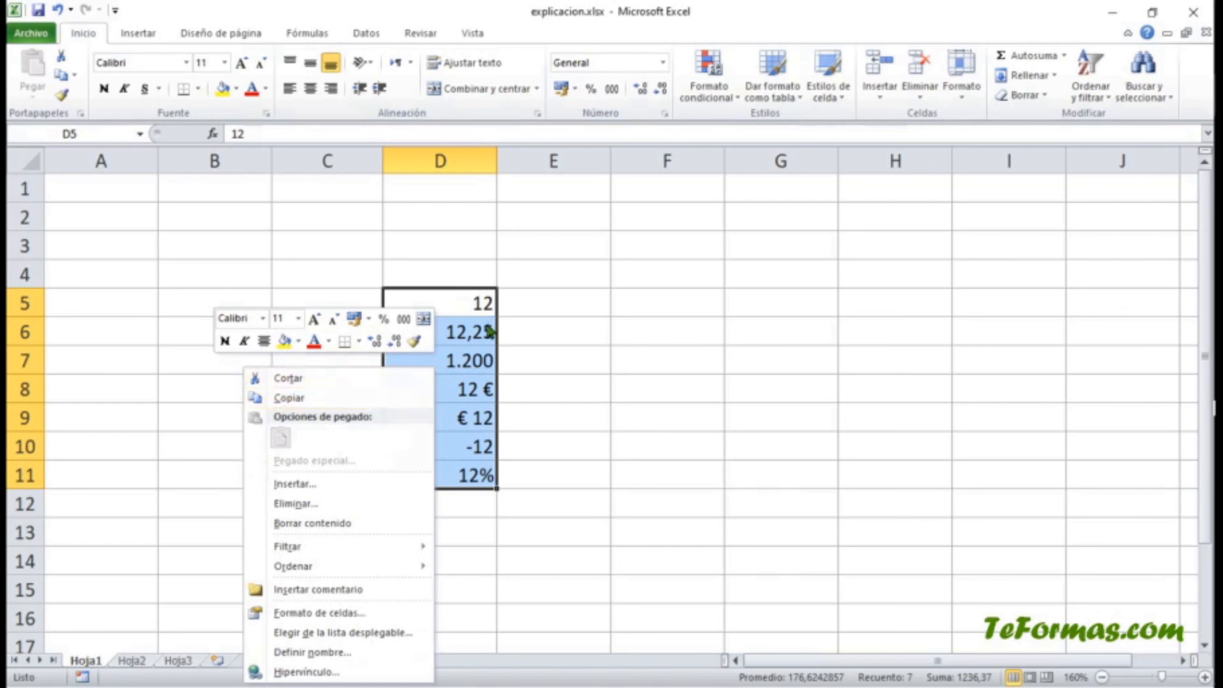
left_click(436, 308)
left_click_drag(437, 308, 433, 459)
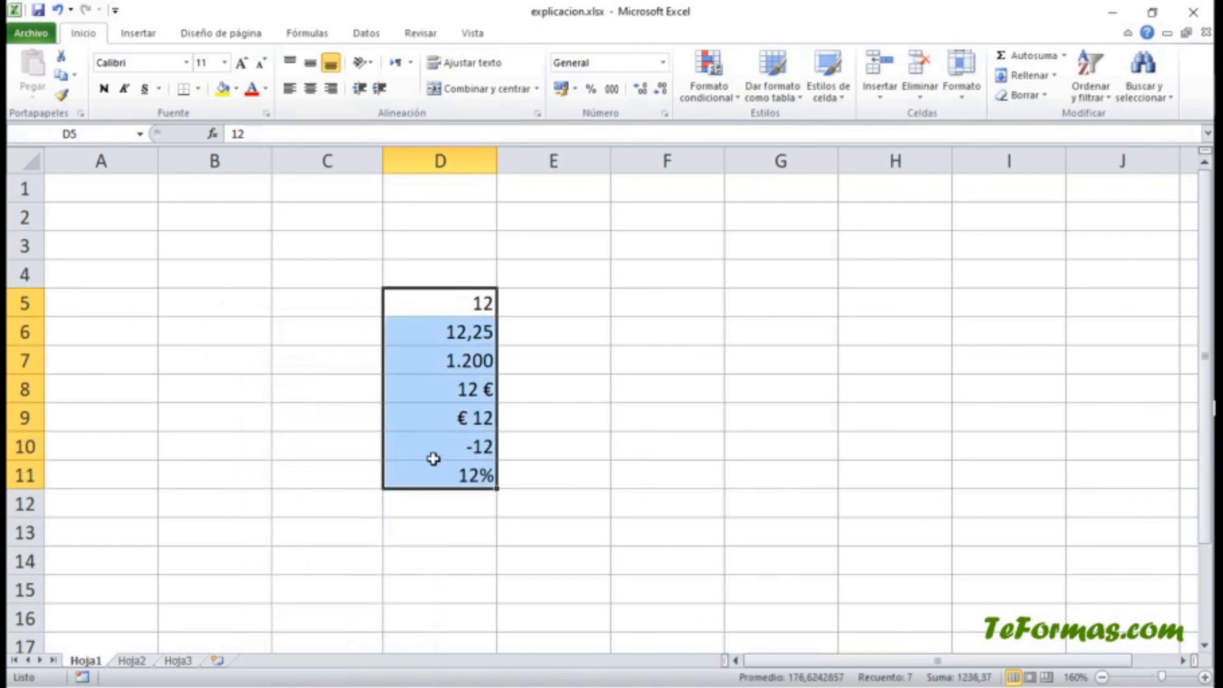
left_click(64, 78)
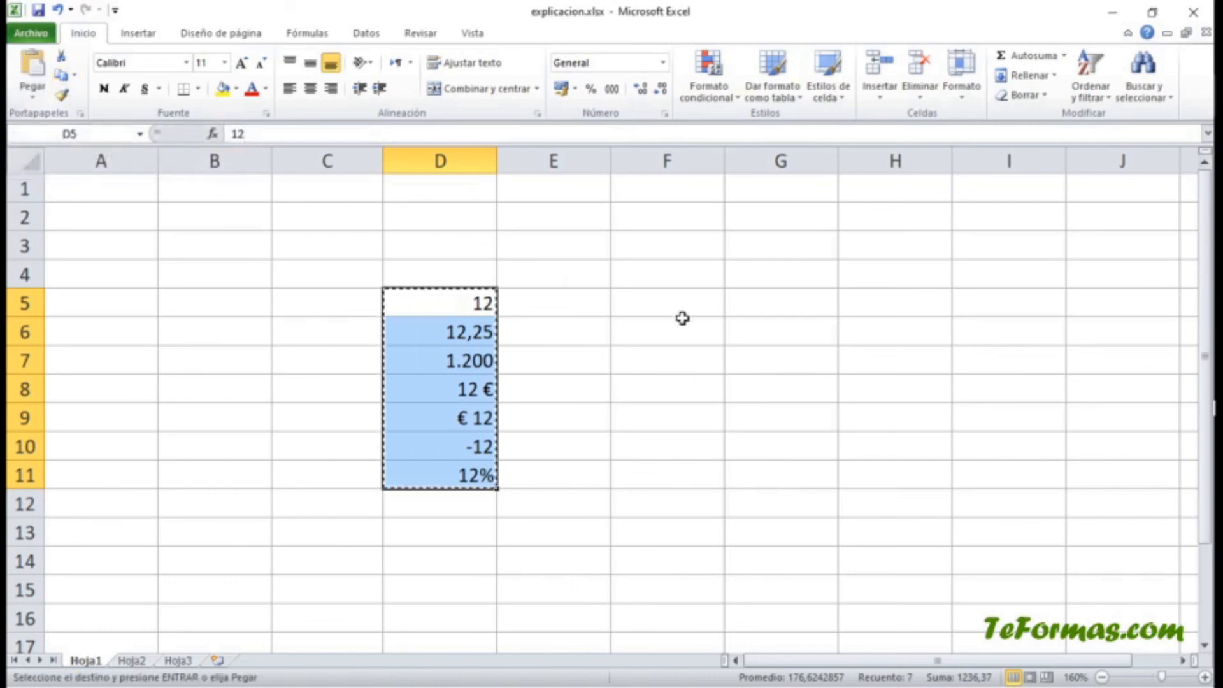
left_click(746, 301)
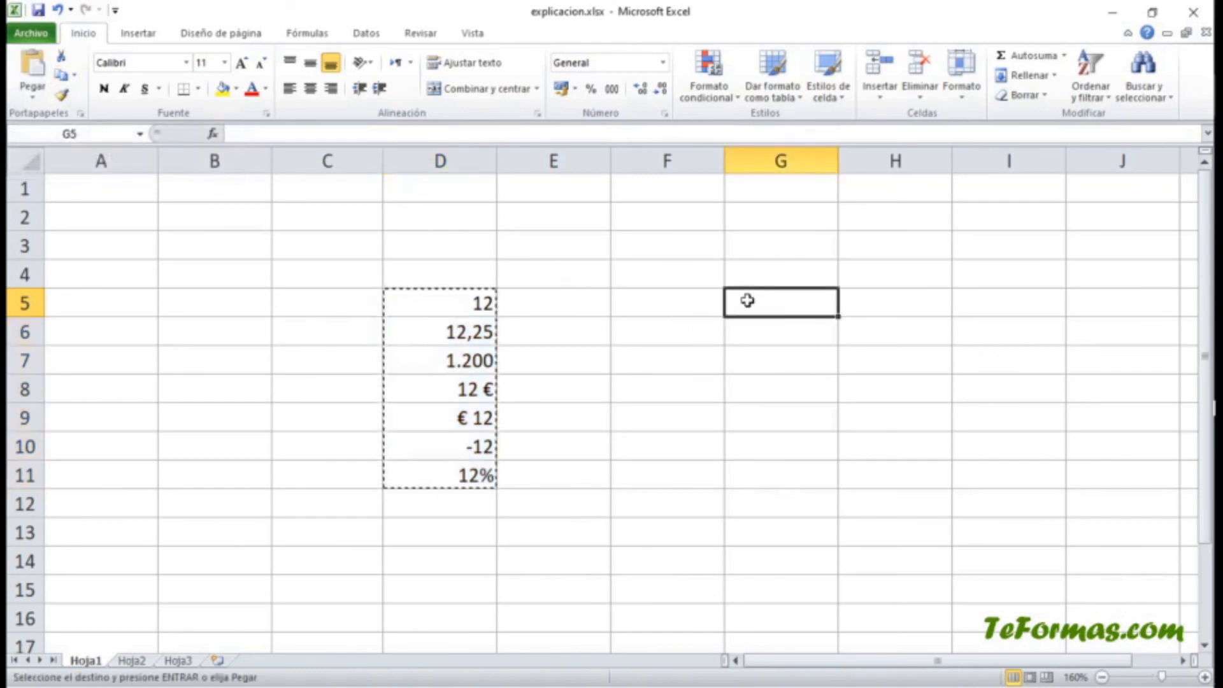
left_click(32, 71)
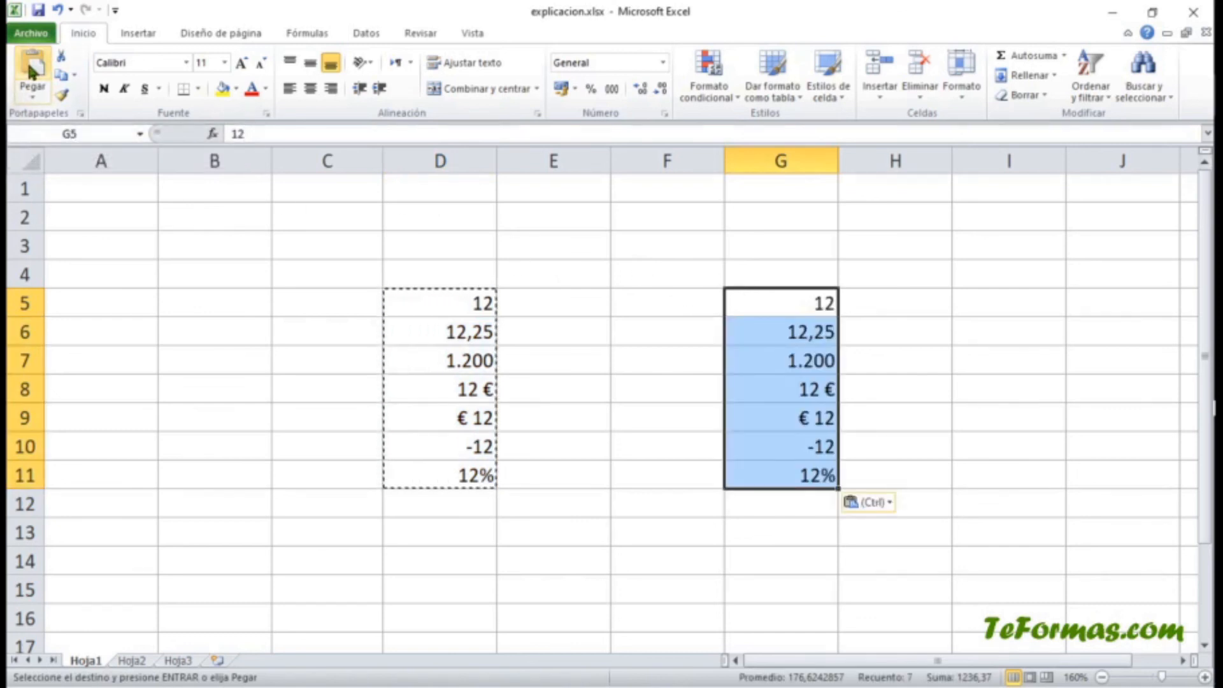
Cut the numbers in D5:D9 and paste them starting at cell H5
left_click_drag(437, 294, 456, 415)
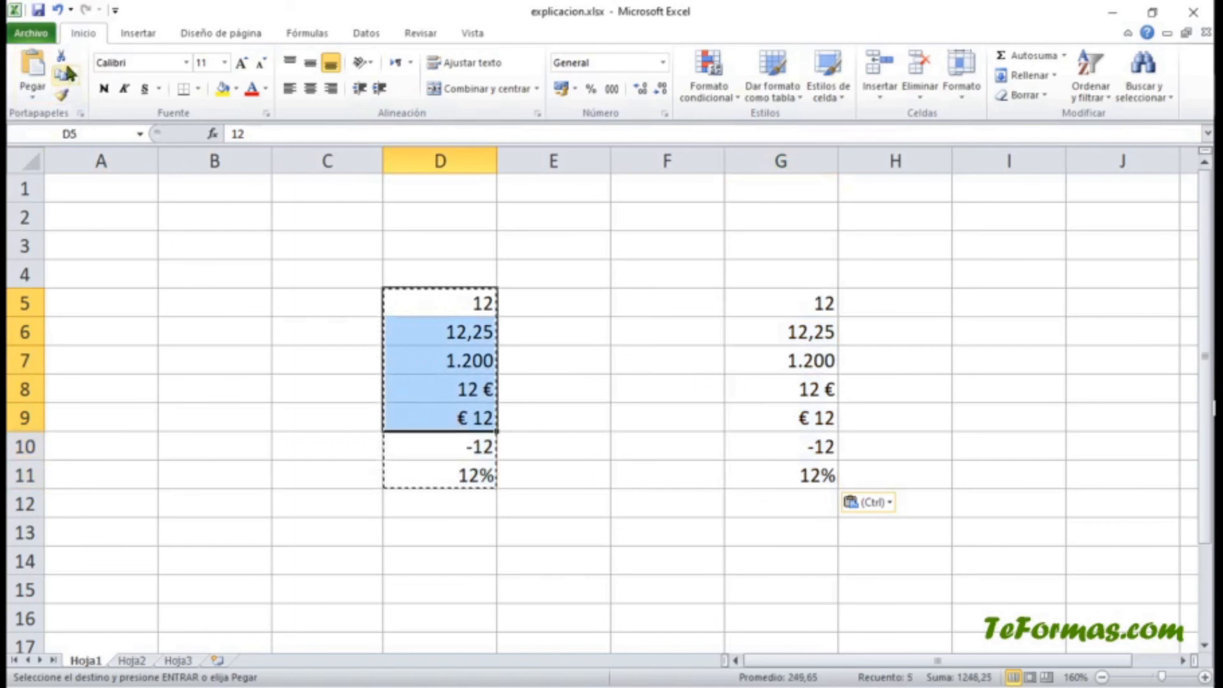
left_click(63, 58)
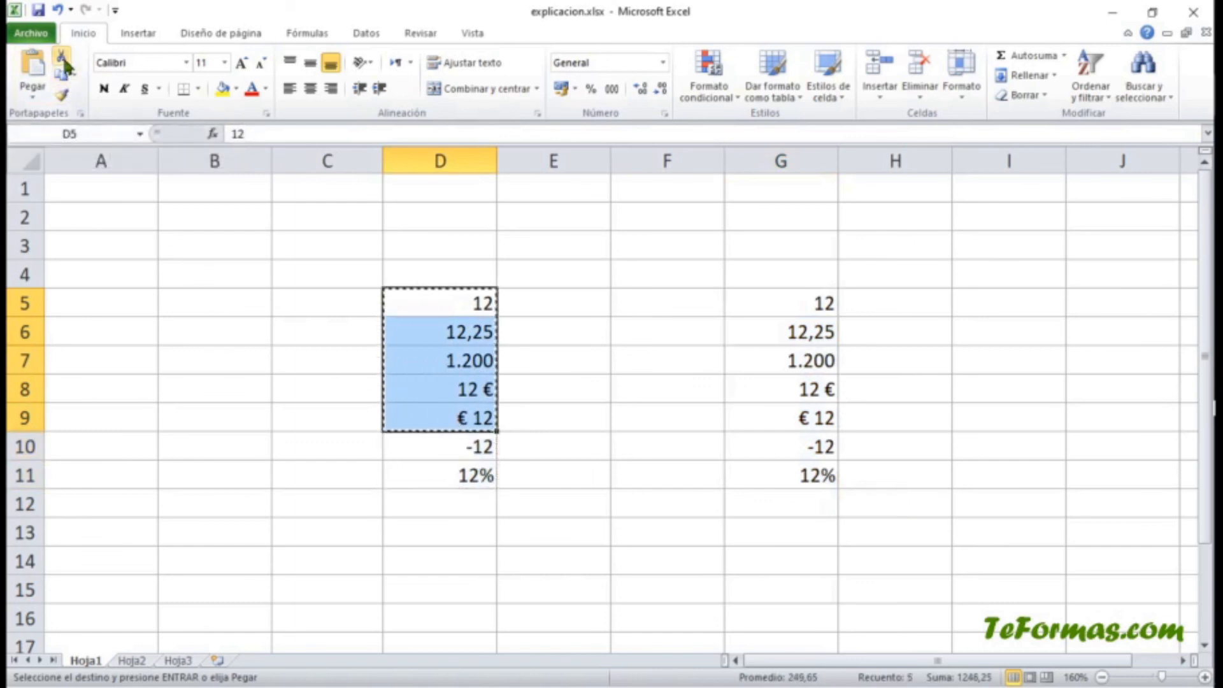
left_click(892, 306)
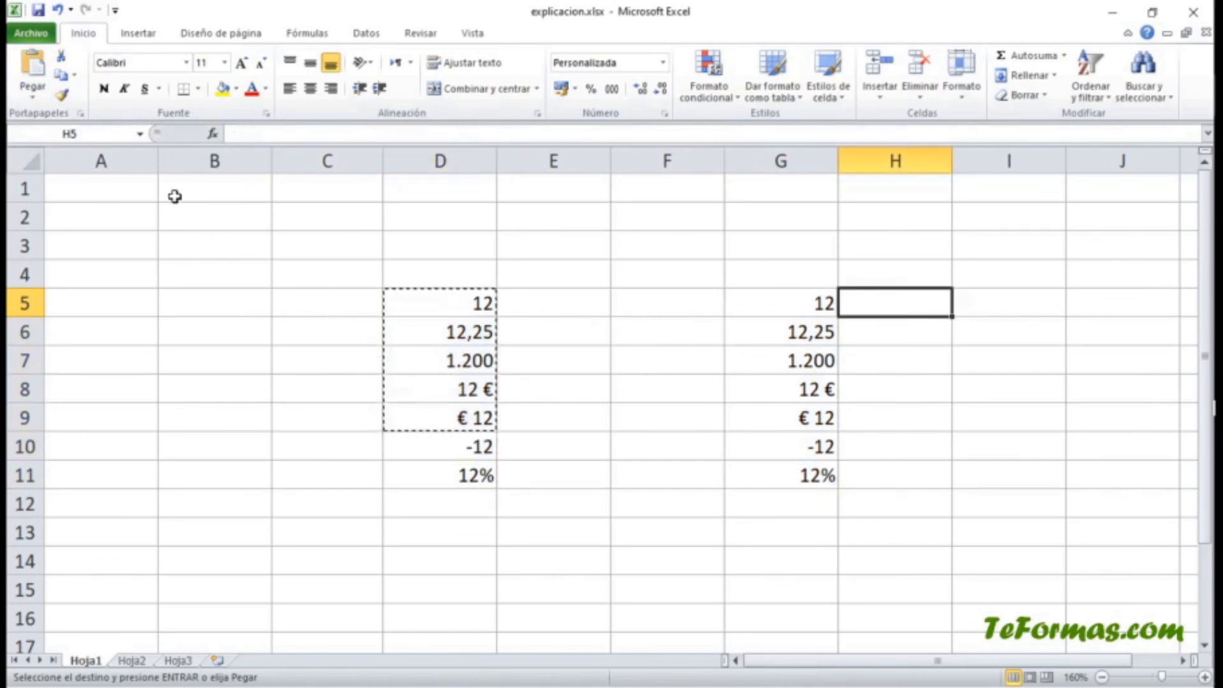
left_click(14, 77)
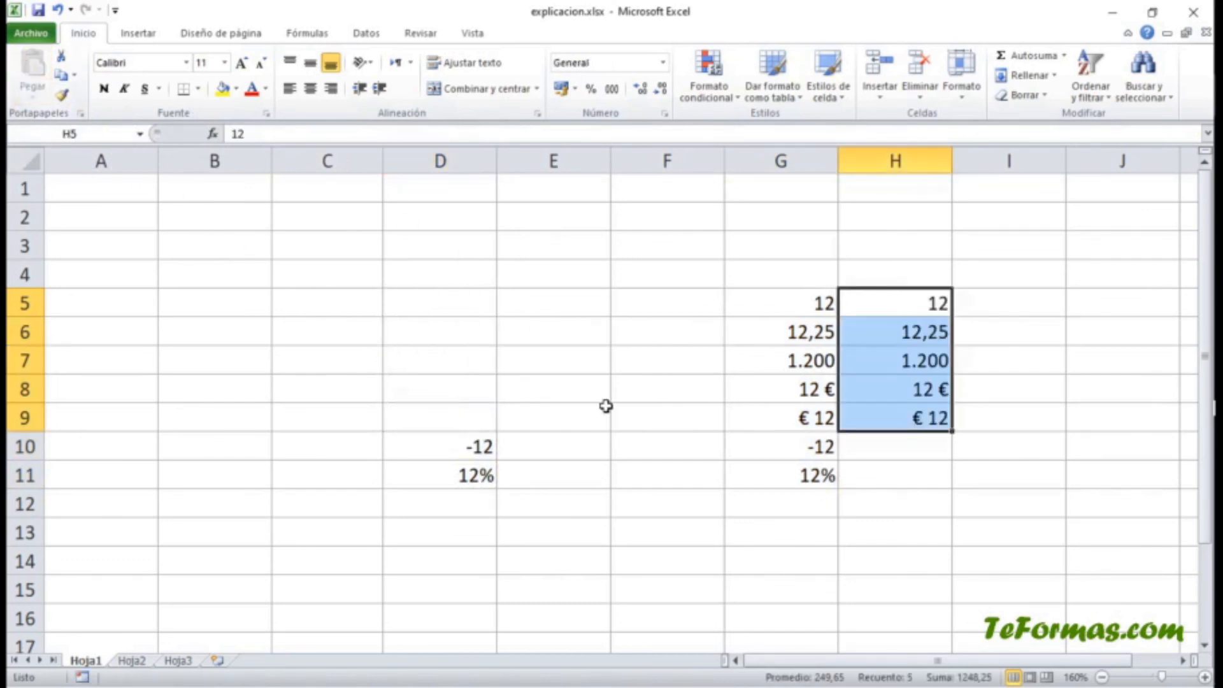
Clear the contents of the whole range C4:H13
left_click(764, 562)
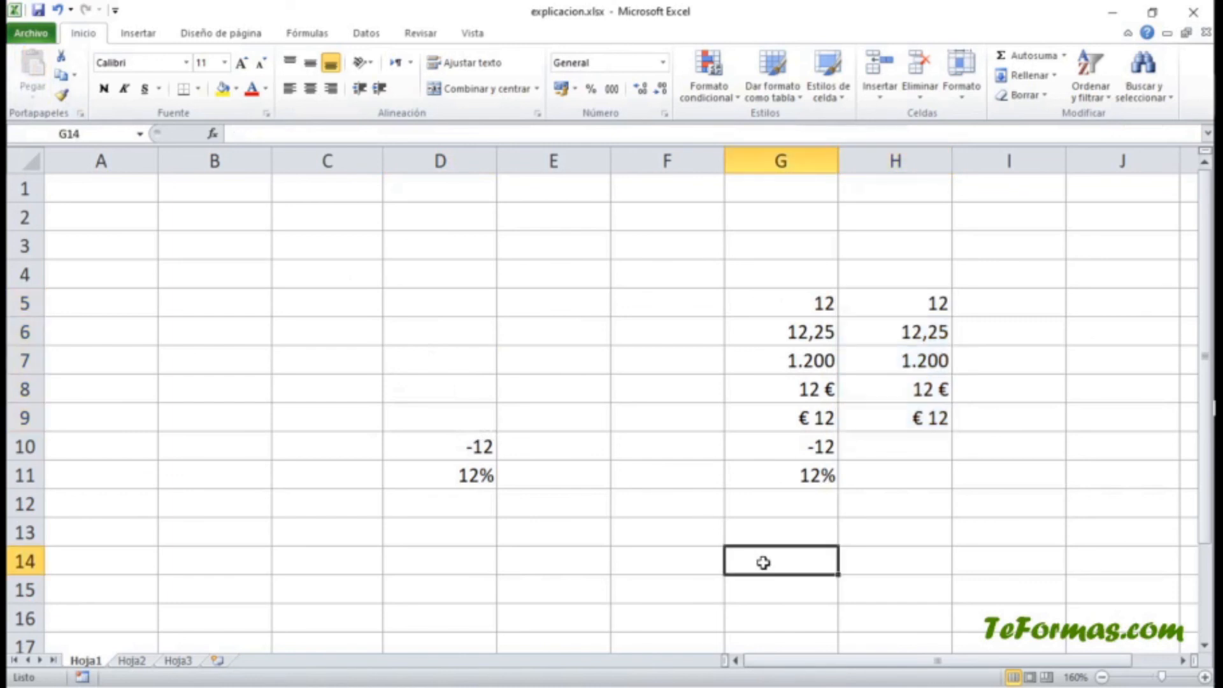
left_click_drag(930, 533, 380, 279)
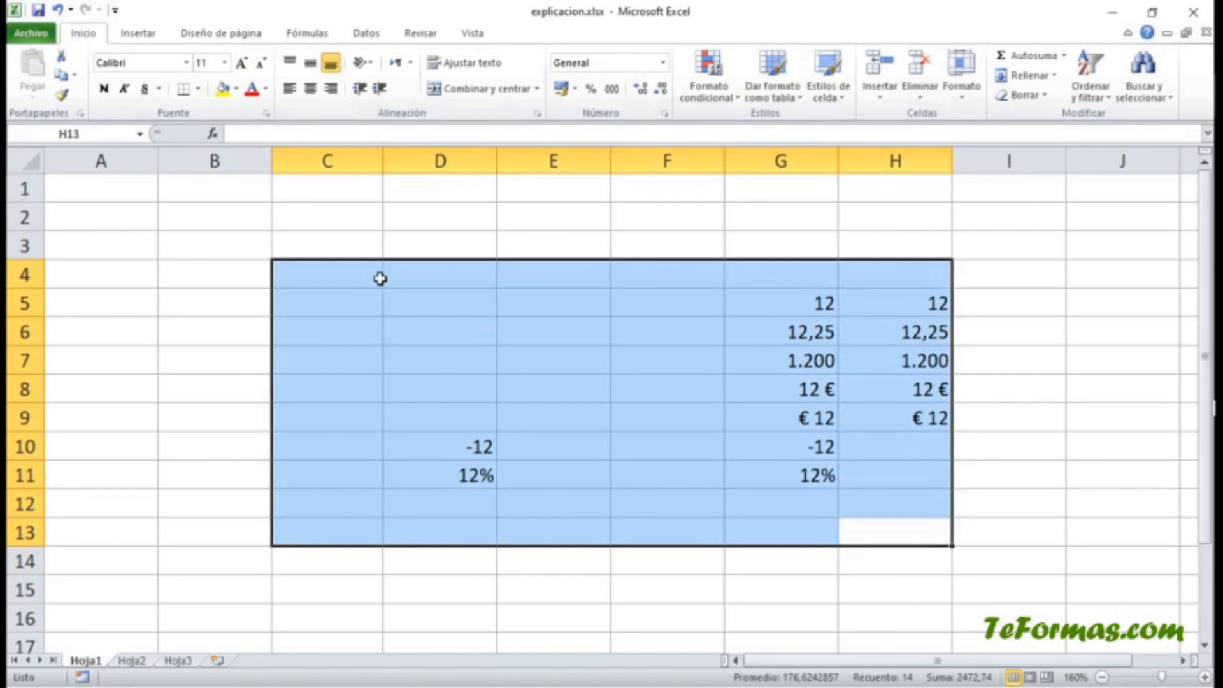
key("Delete")
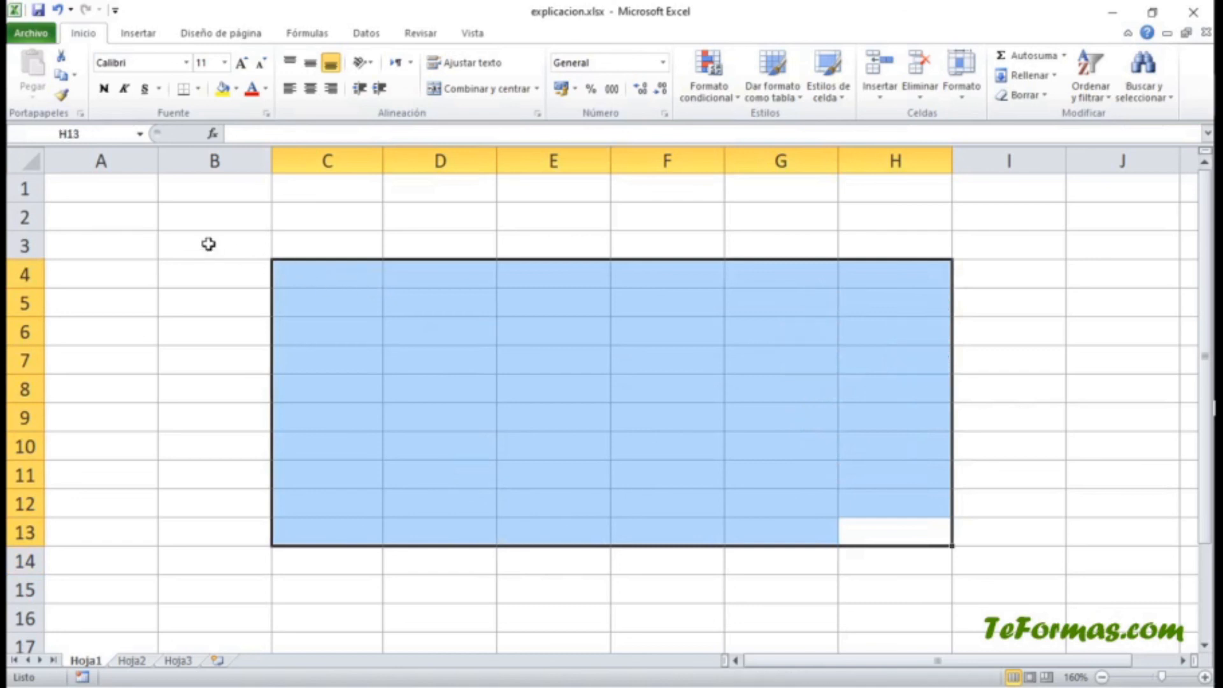
Enter the text Hola in cell B4 and autofill it down to B13
left_click(207, 276)
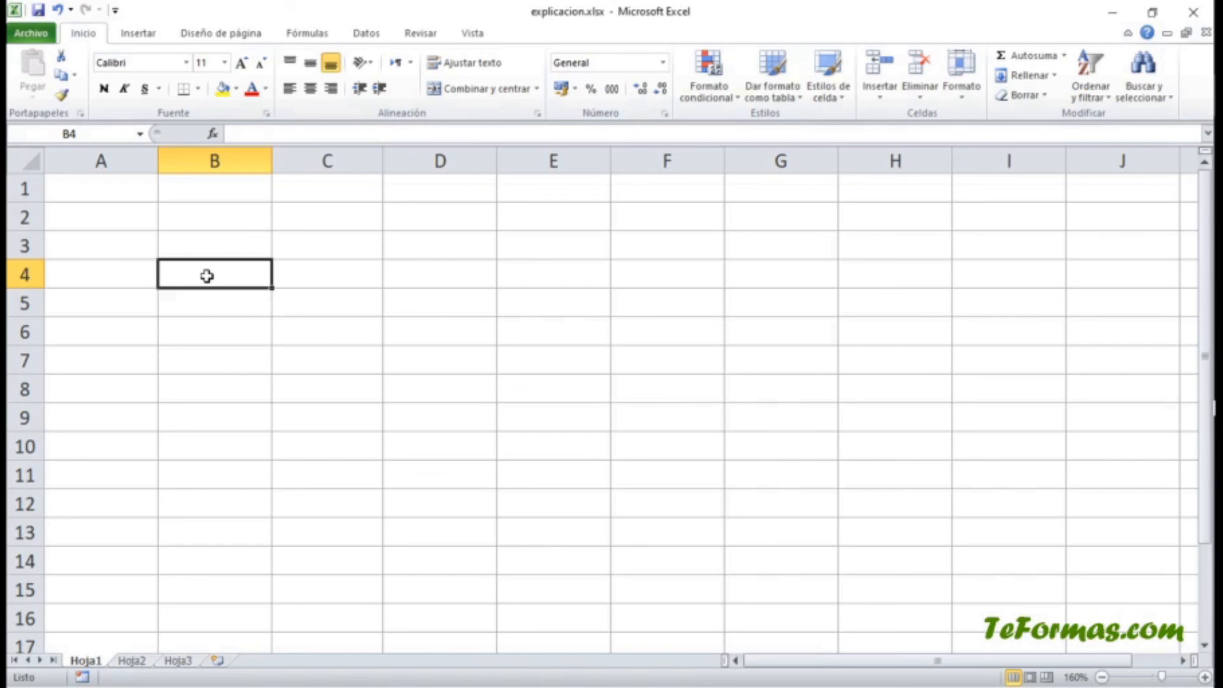
type("Hola")
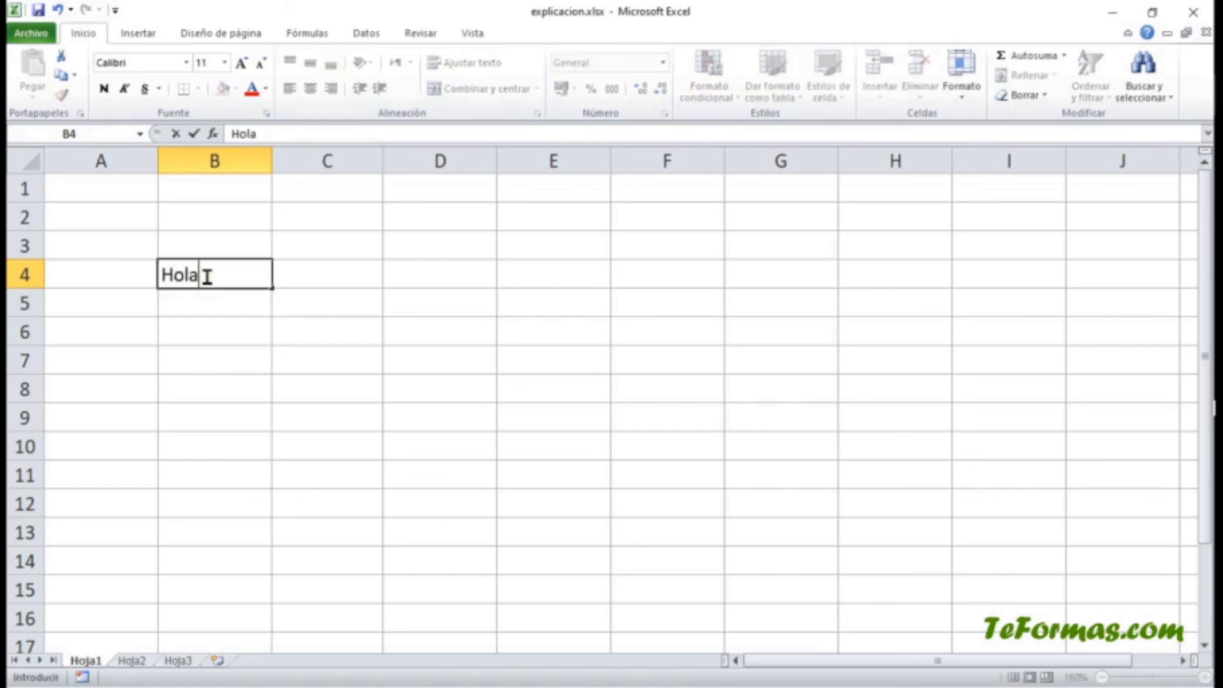
key("Return")
left_click(207, 275)
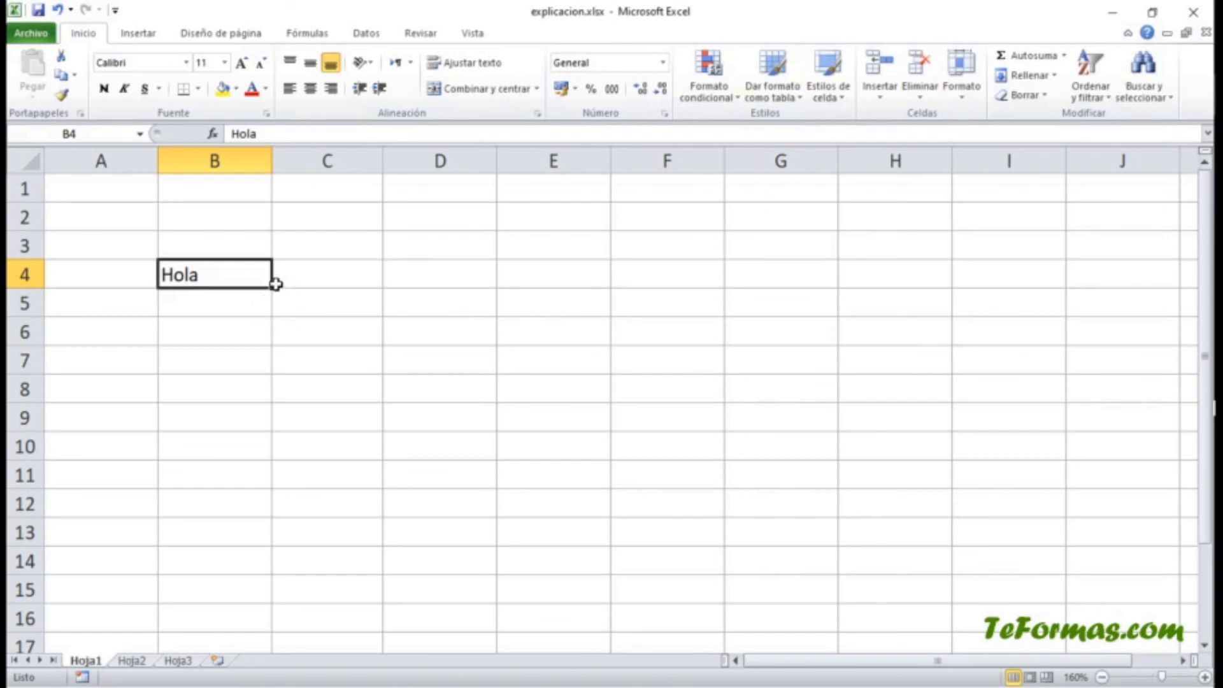
left_click_drag(275, 285, 275, 542)
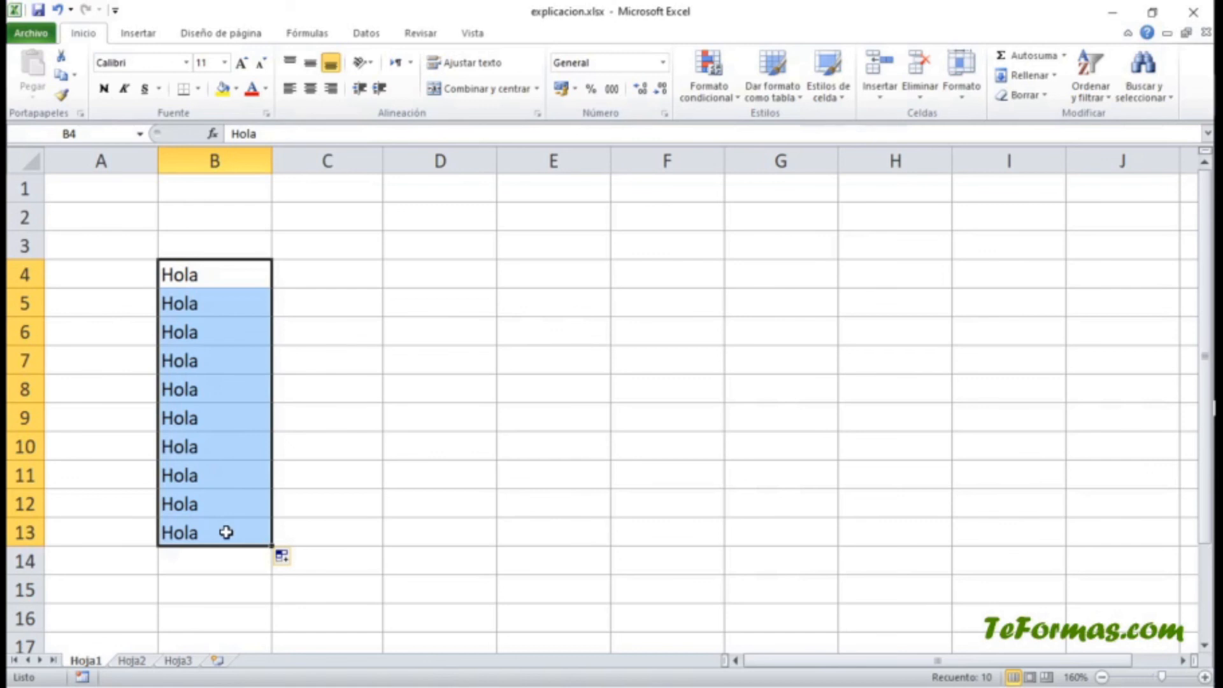
Enter Lunes in cell C4 and autofill the weekday series down to Domingo in C10
left_click(323, 275)
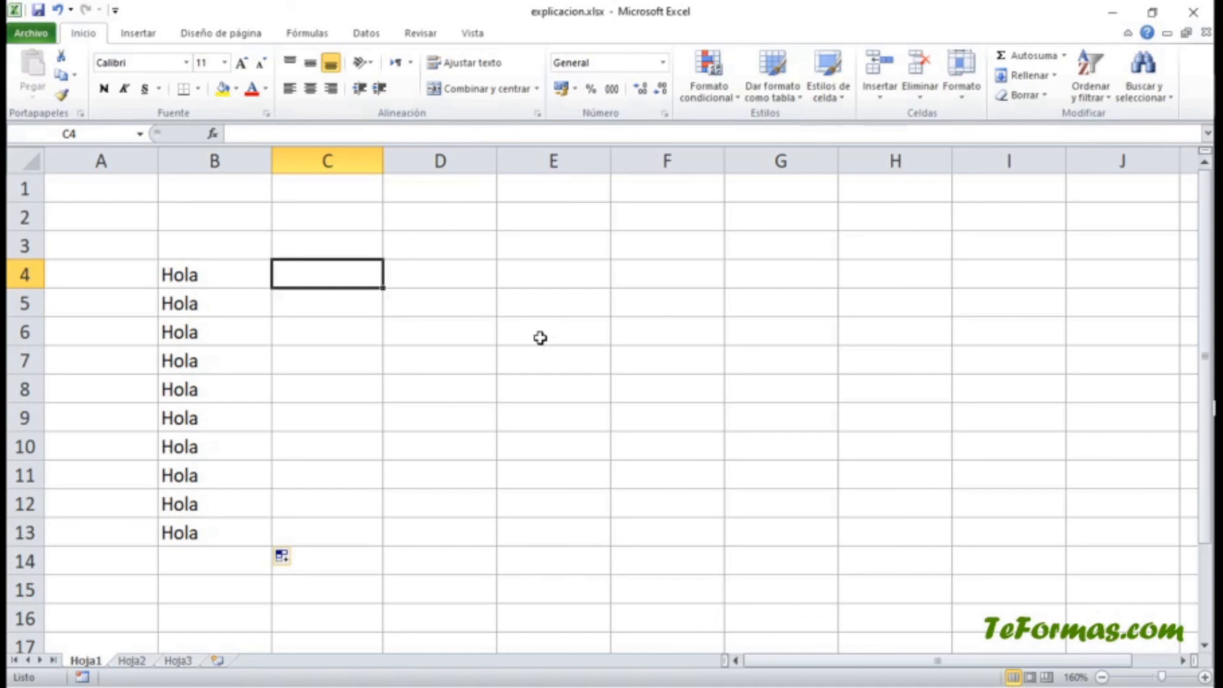
type("Lunes")
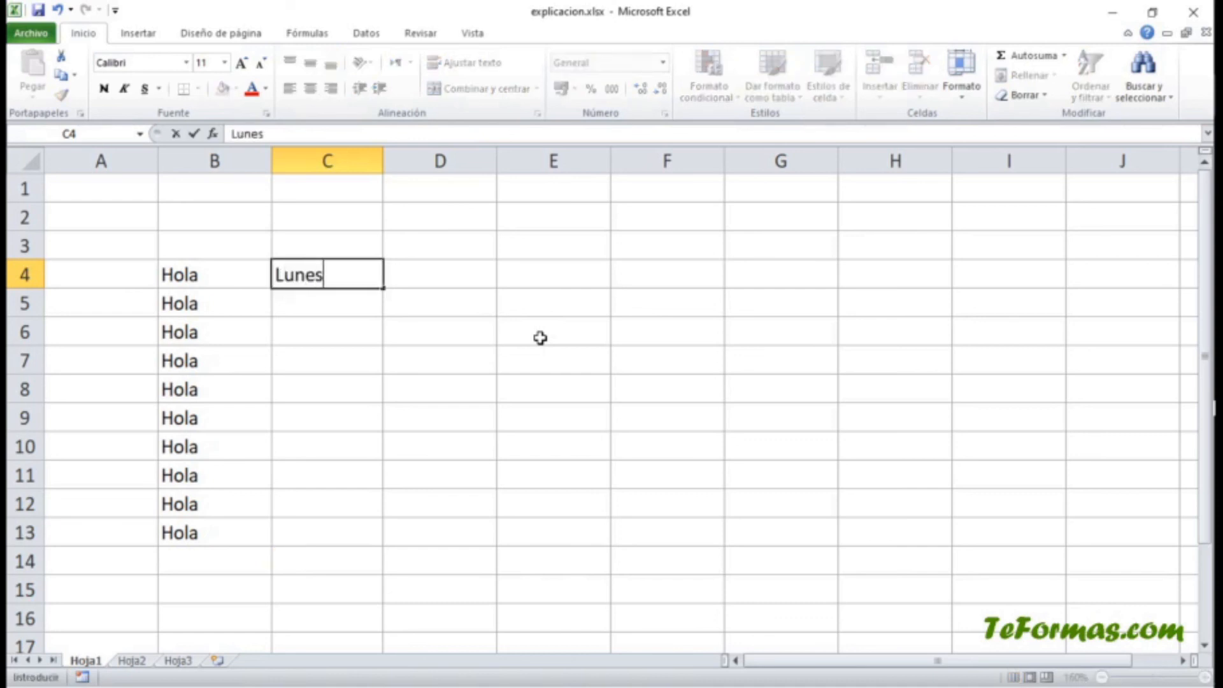
key("Return")
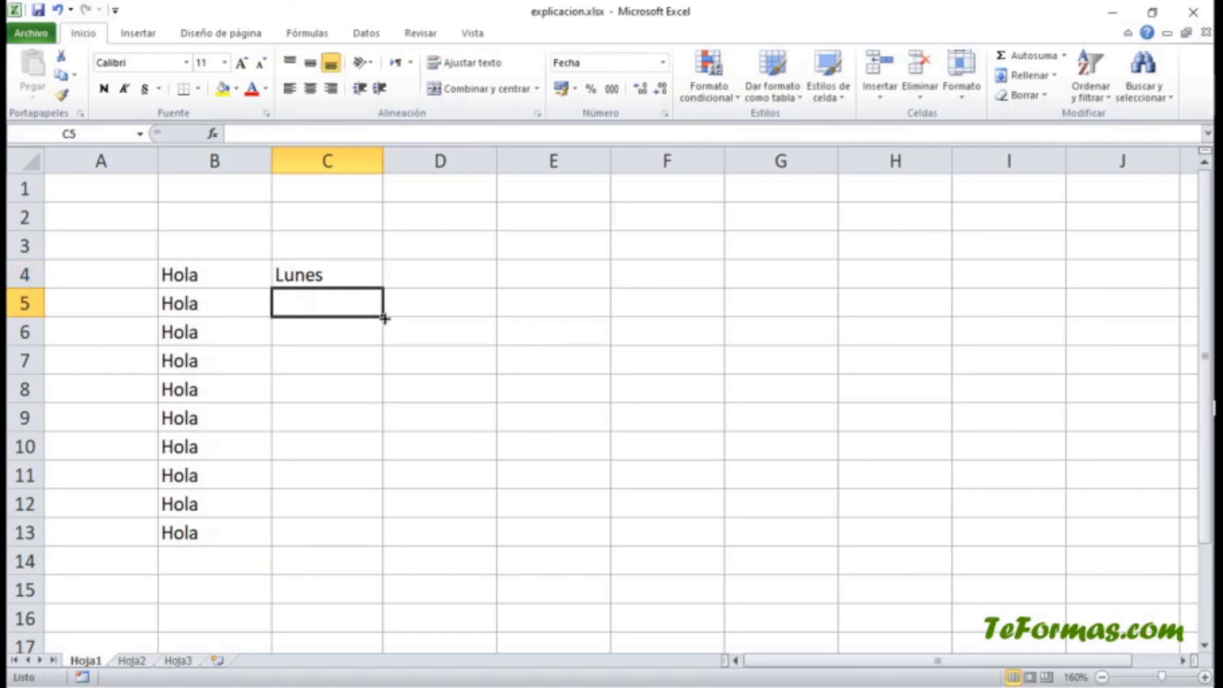
left_click(323, 279)
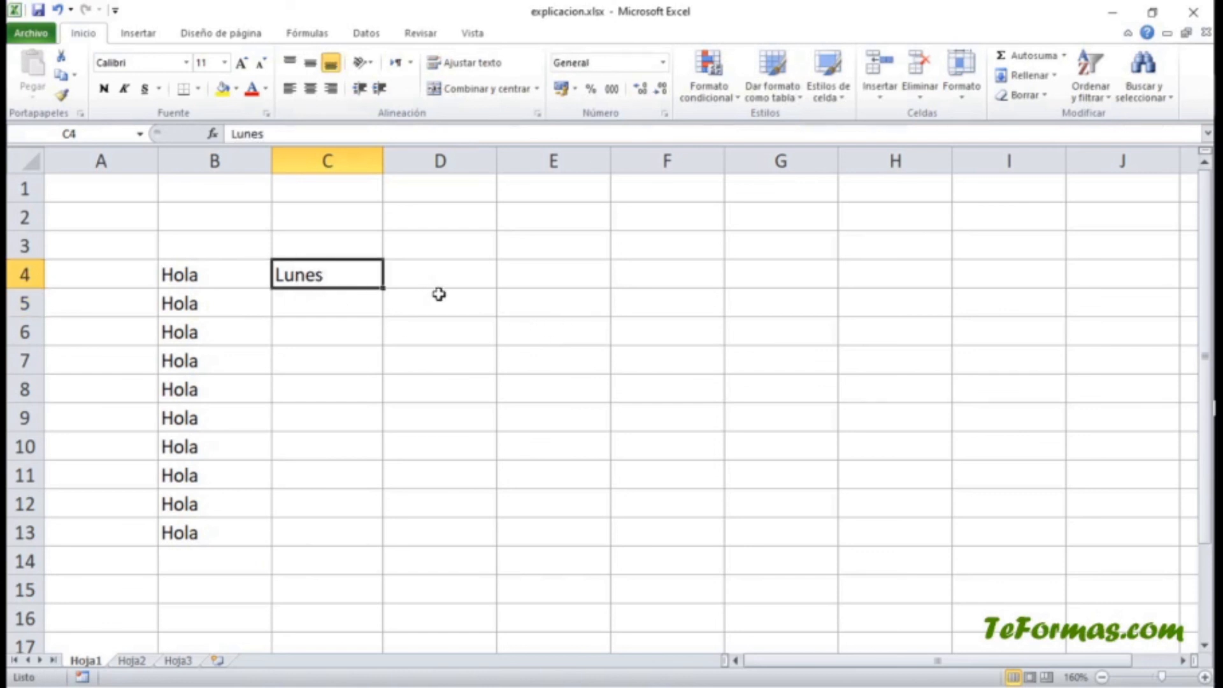
left_click_drag(383, 291, 378, 464)
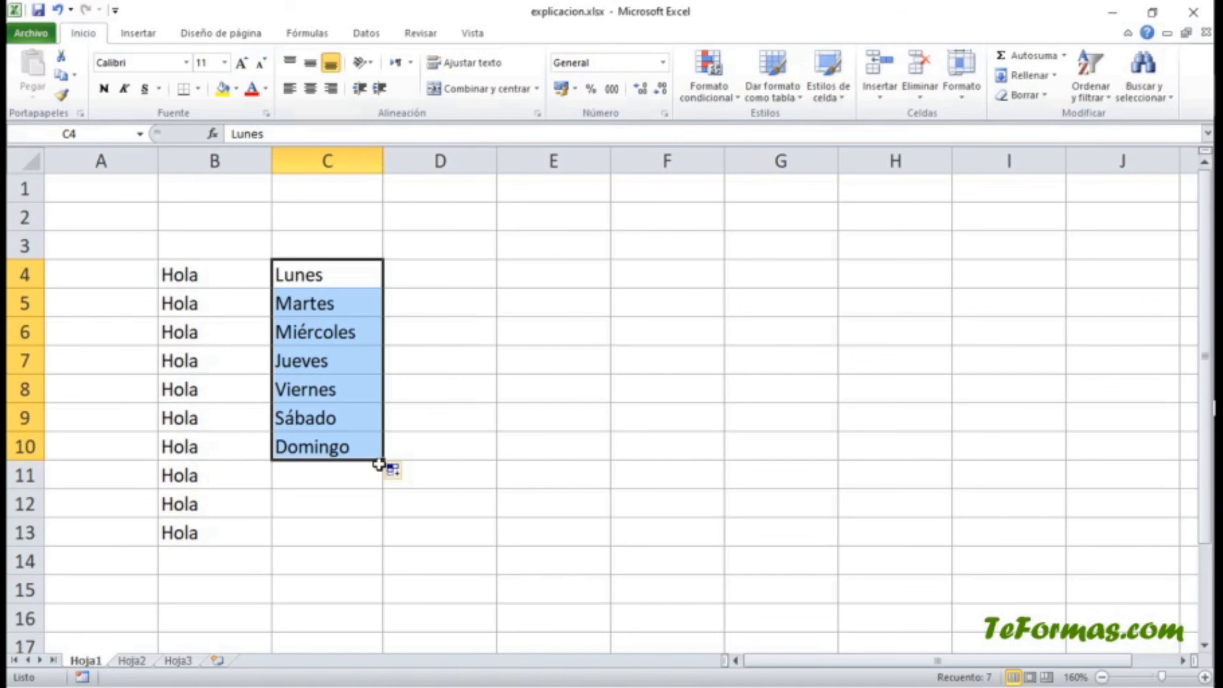
Enter Lun in cell D4 and autofill the abbreviated weekdays down to D10
left_click(454, 278)
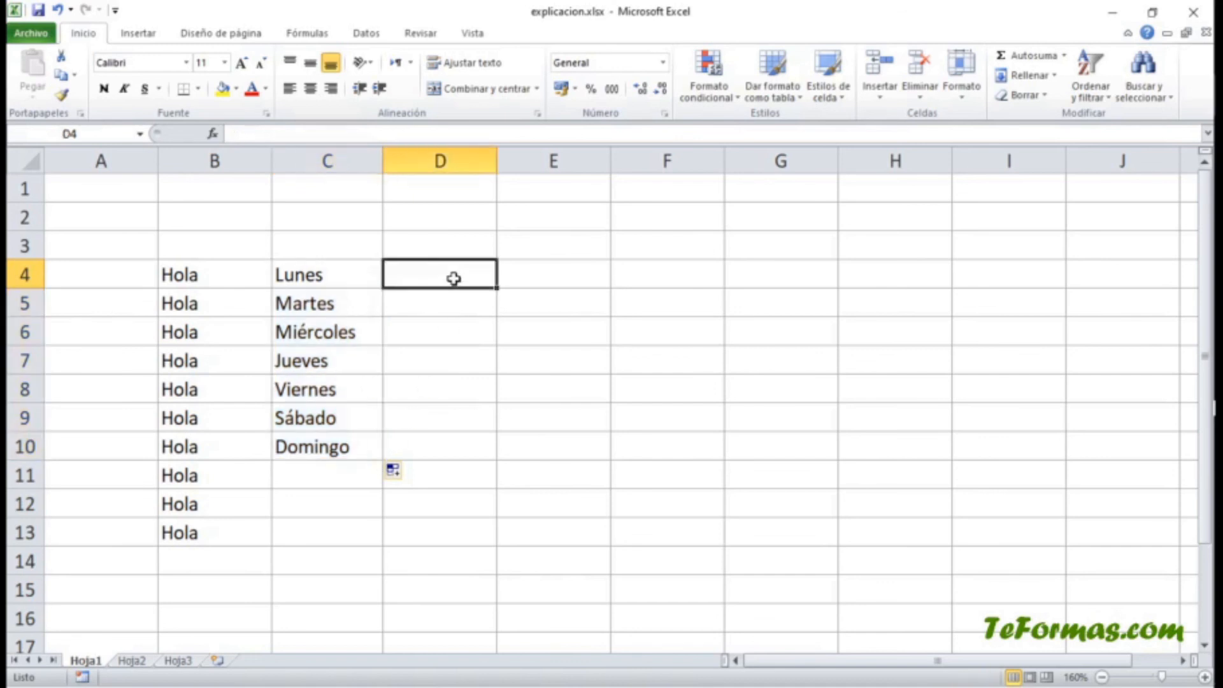
type("Lun")
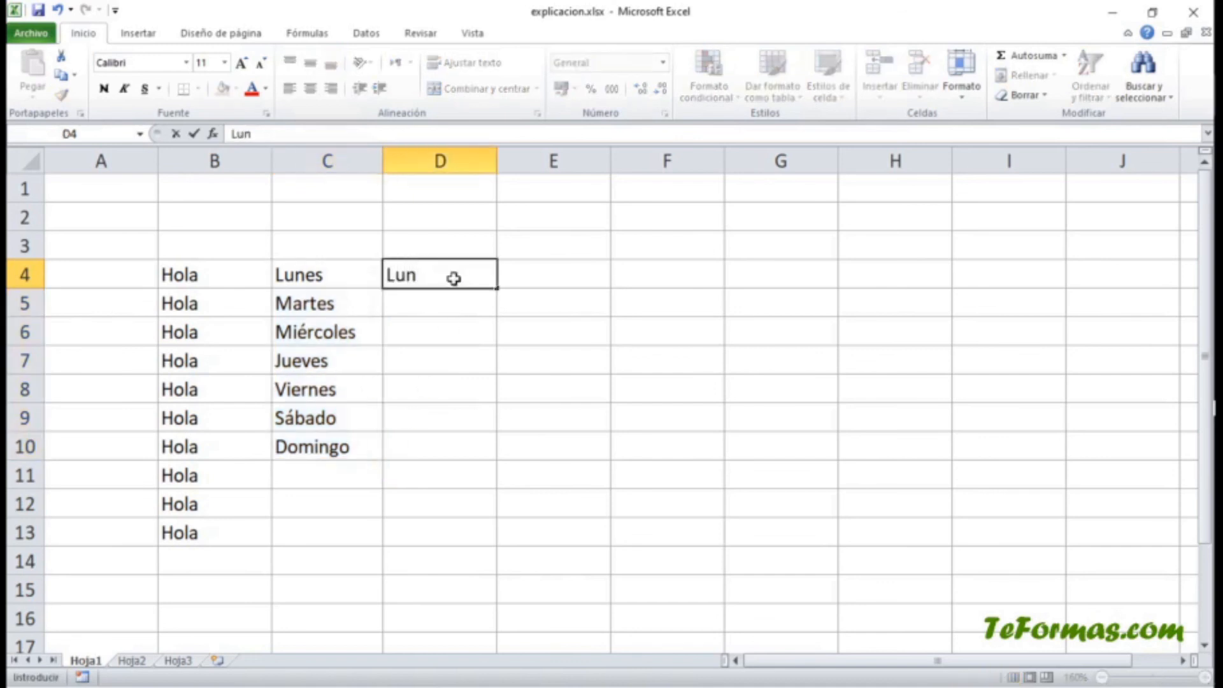
key("Return")
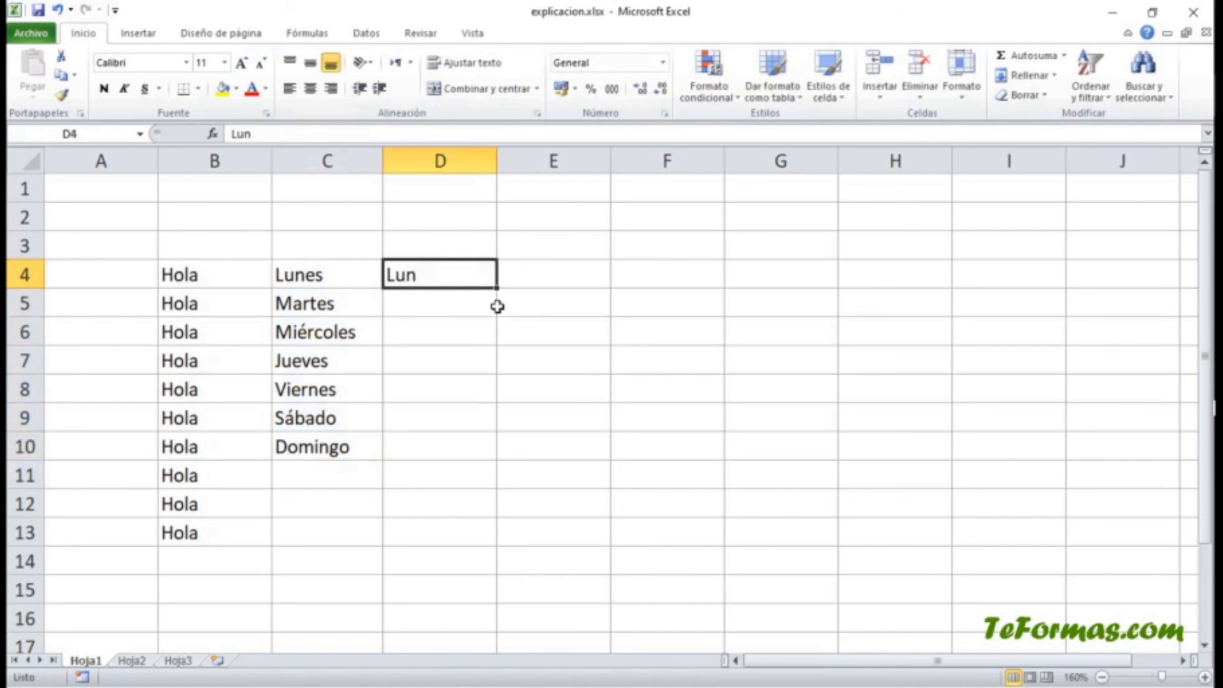
left_click_drag(497, 288, 499, 472)
Enter Enero in cell E4 and autofill the month names down to Julio in E10
left_click(570, 270)
type("Enero")
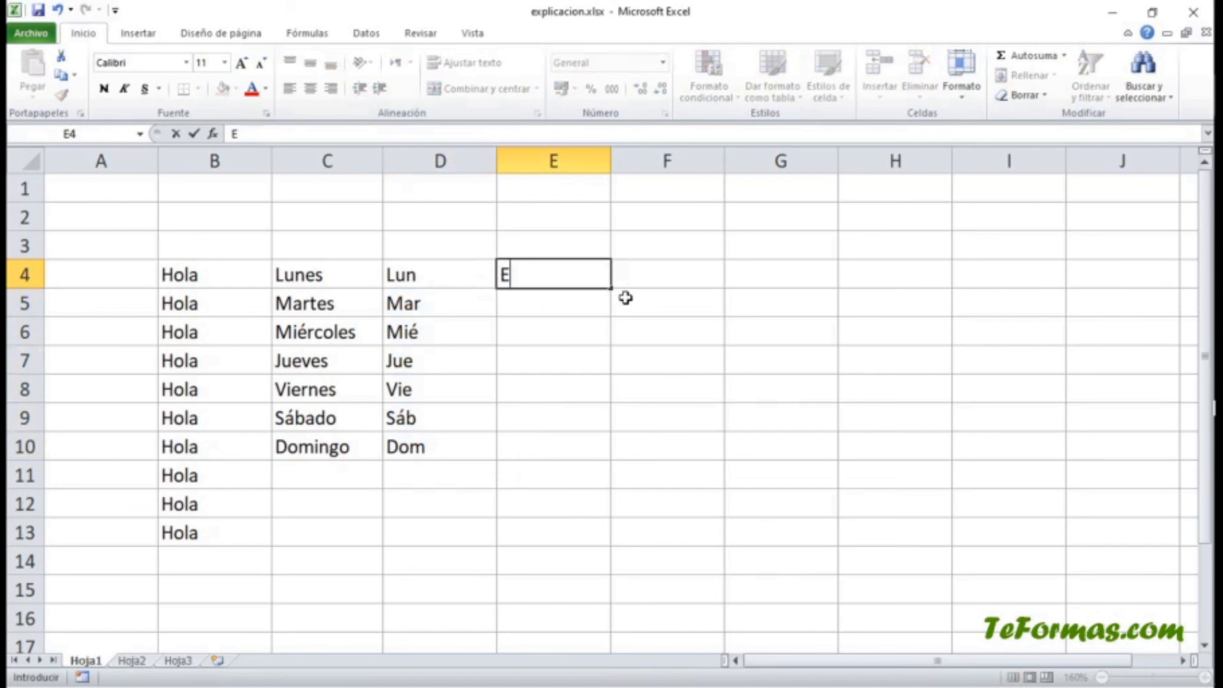
key("Return")
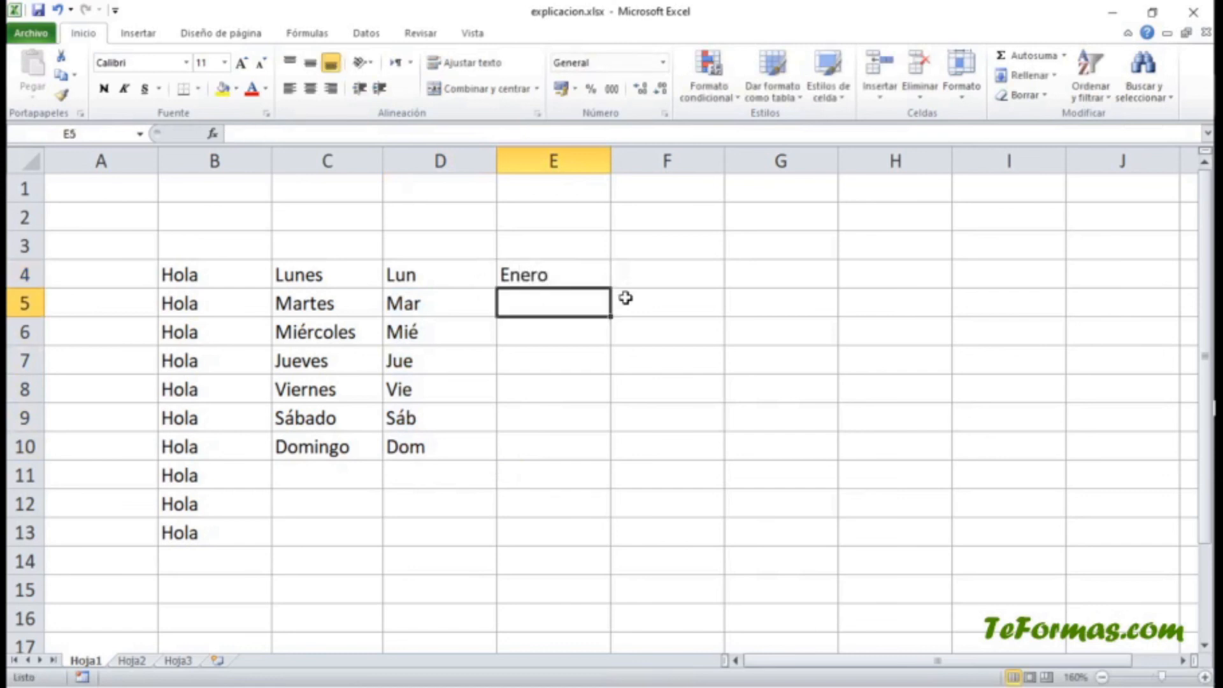
left_click(560, 271)
left_click_drag(608, 290, 622, 472)
Enter Ene in cell F4 and autofill the abbreviated months down to Dic in F15
left_click(684, 280)
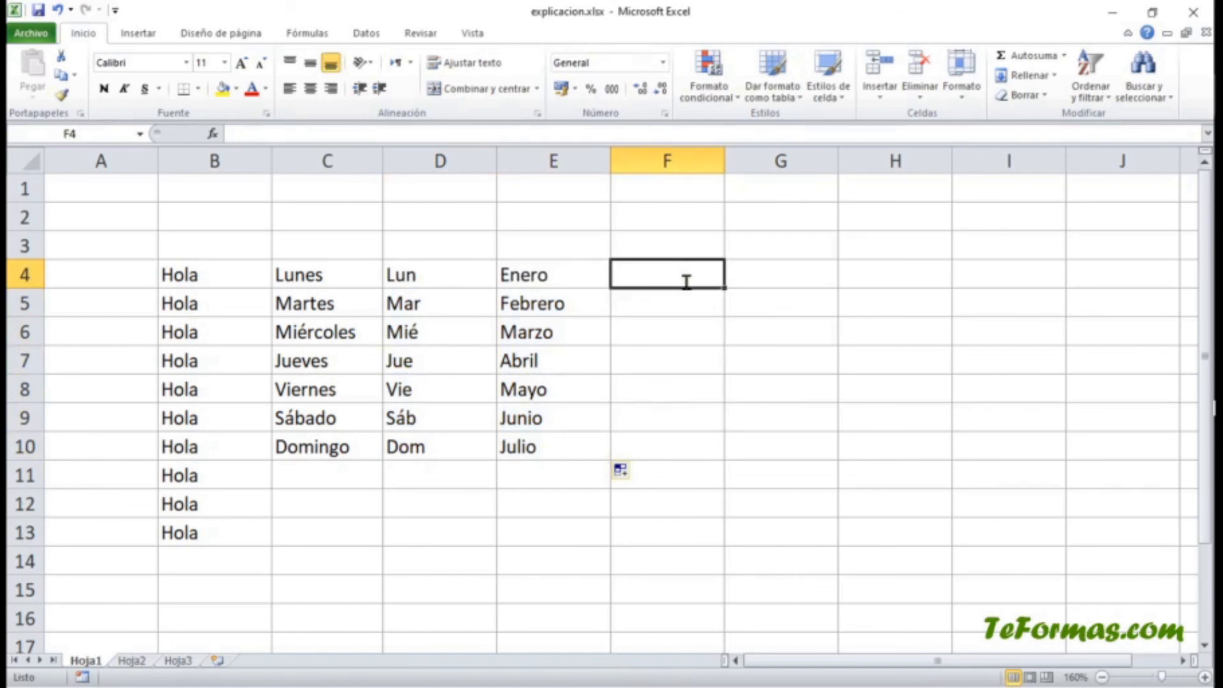
type("Ene")
key("Return")
left_click(699, 272)
left_click_drag(724, 287, 725, 596)
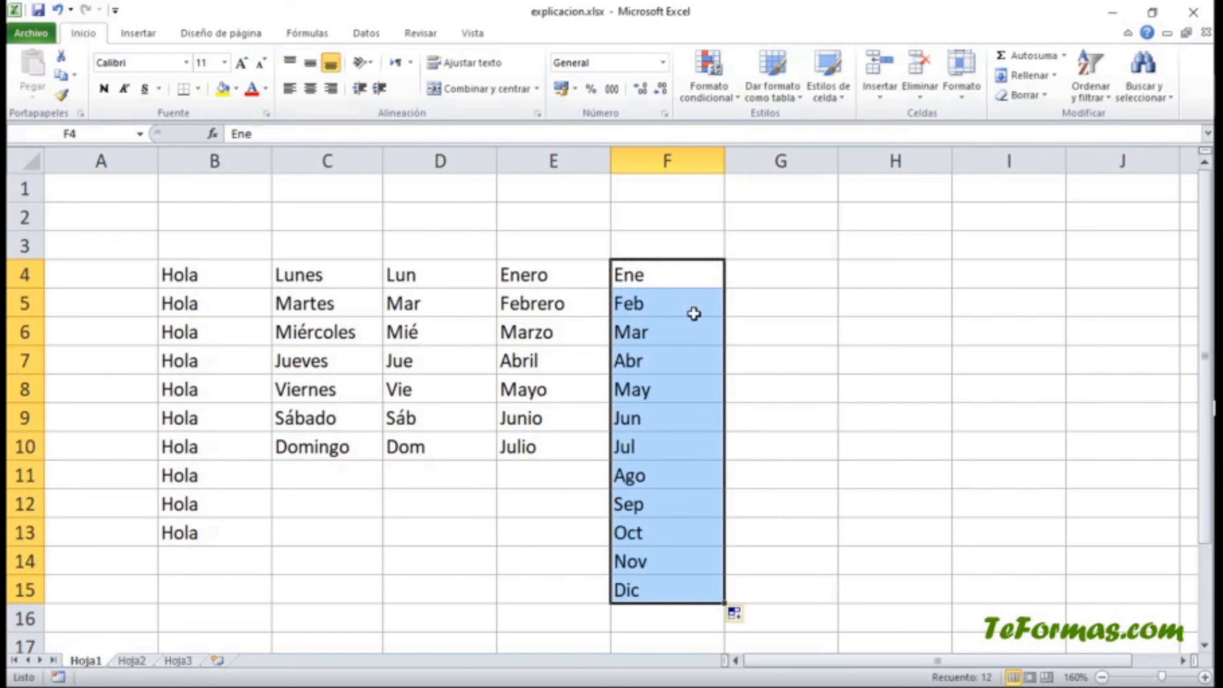
Enter the date 01/04/2020 in cell G4 and autofill consecutive days down to G15
left_click(760, 274)
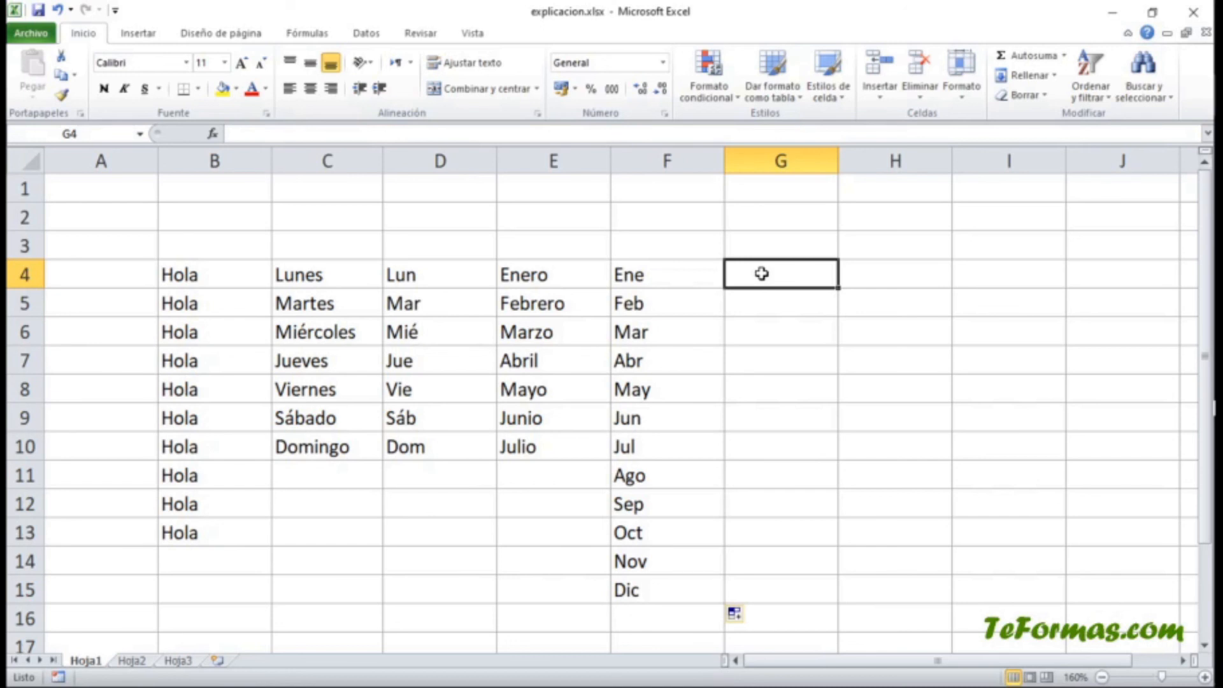
type("01/04/2020")
key("Return")
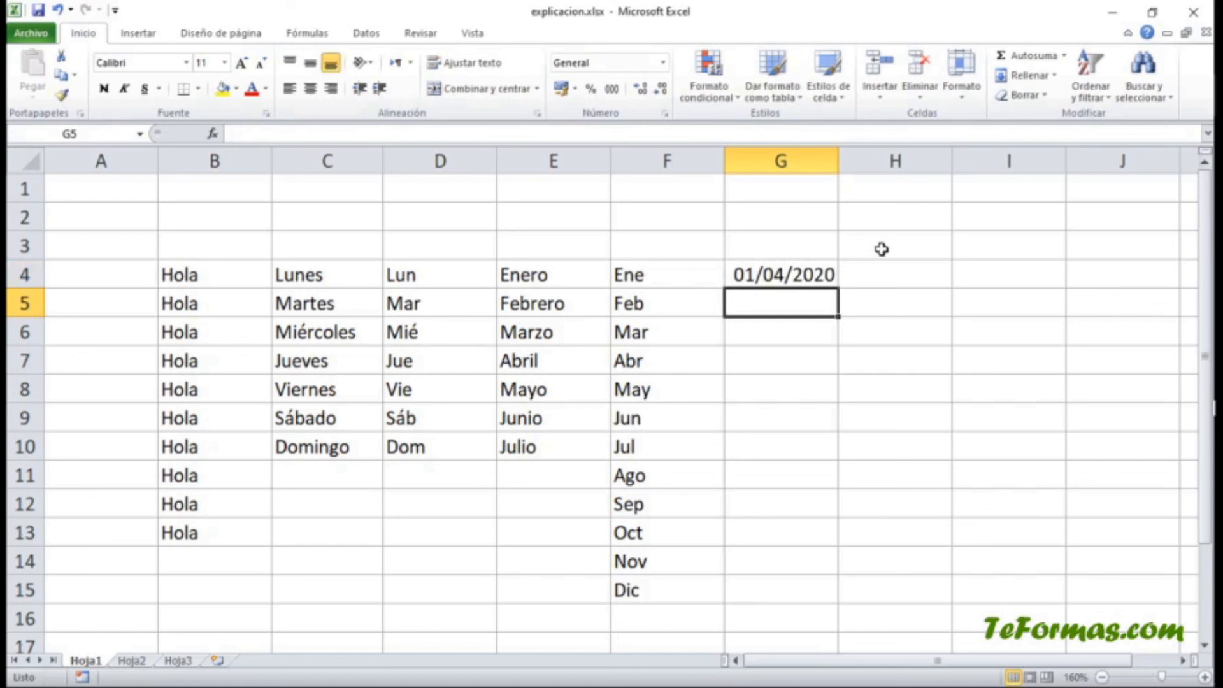
double_click(801, 272)
left_click_drag(837, 289, 849, 581)
Enter 1 and 2 in cells H4 and H5 and autofill the number series from both down to 11 in H14
left_click(891, 278)
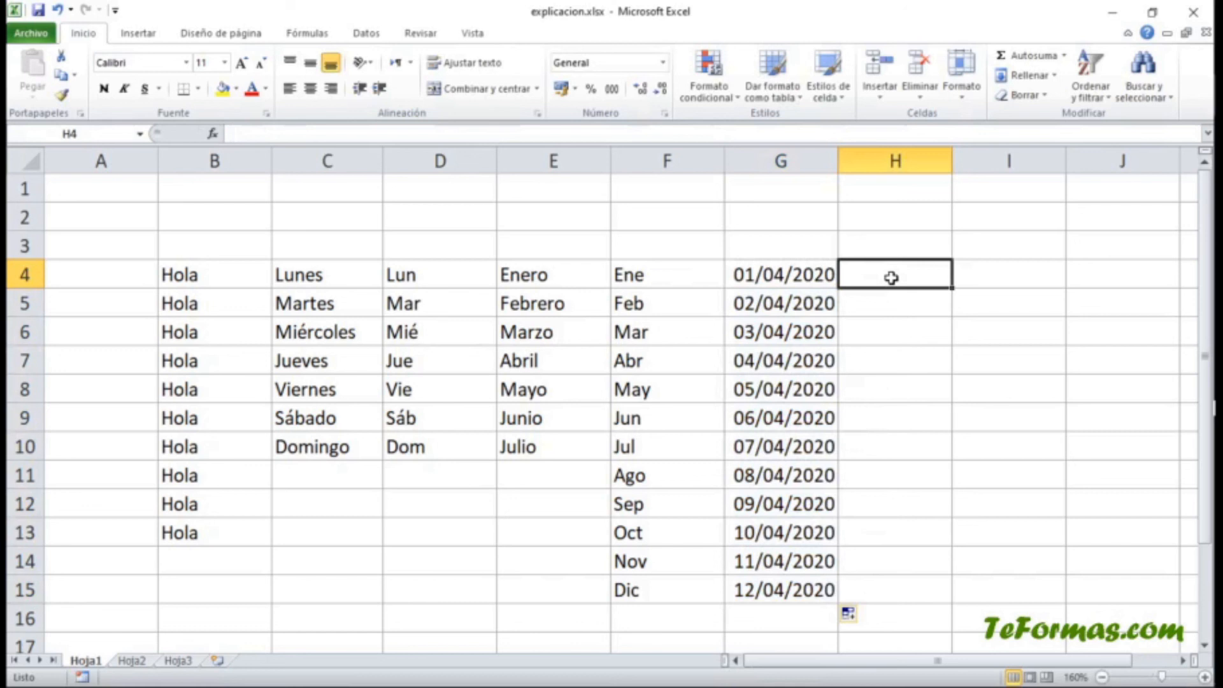
type("1")
key("Return")
type("2")
key("Return")
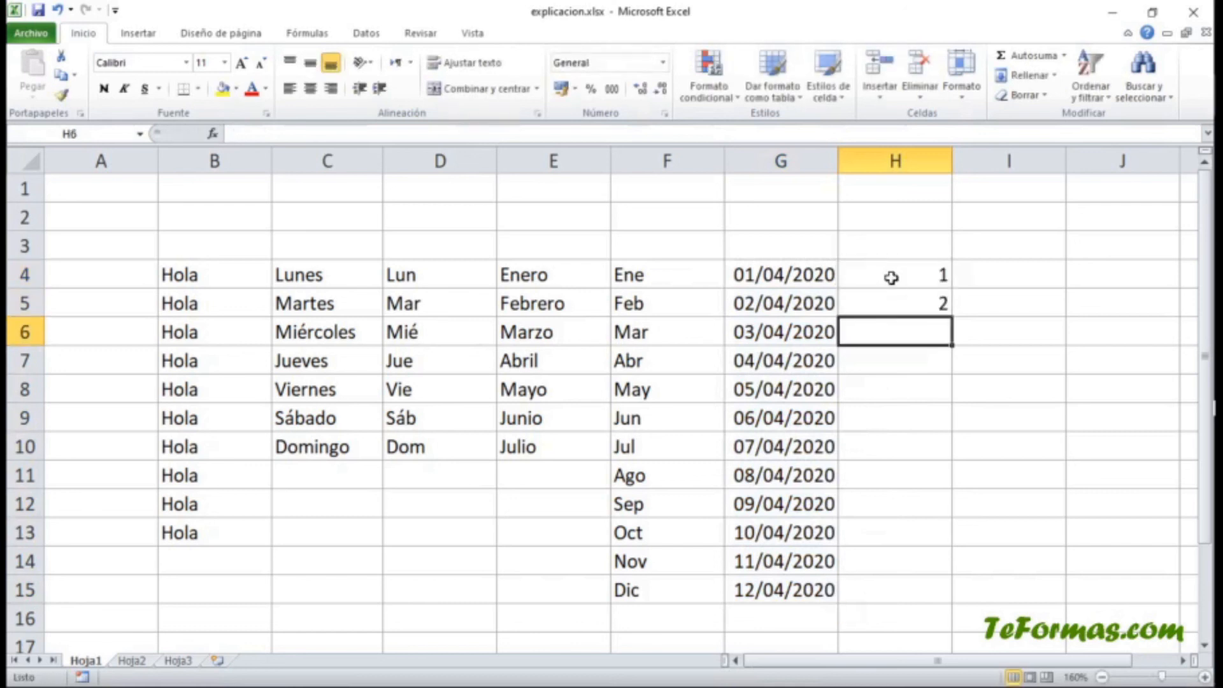
left_click_drag(891, 278, 895, 306)
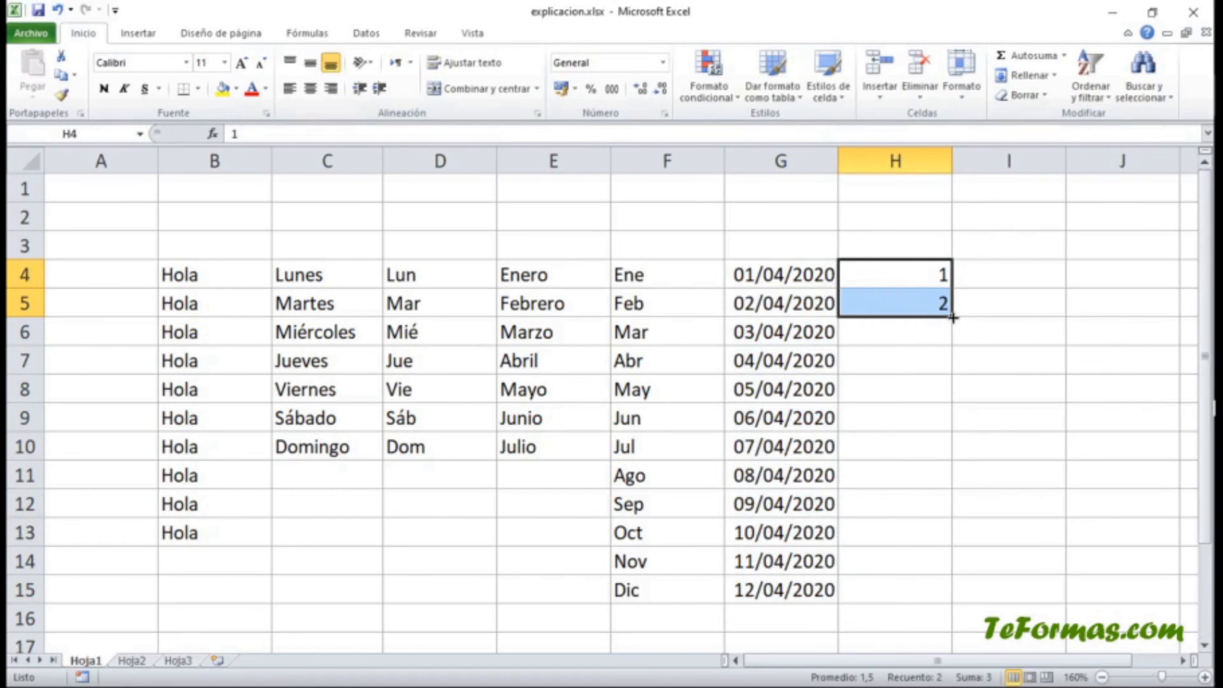
left_click_drag(952, 317, 956, 566)
left_click(1003, 275)
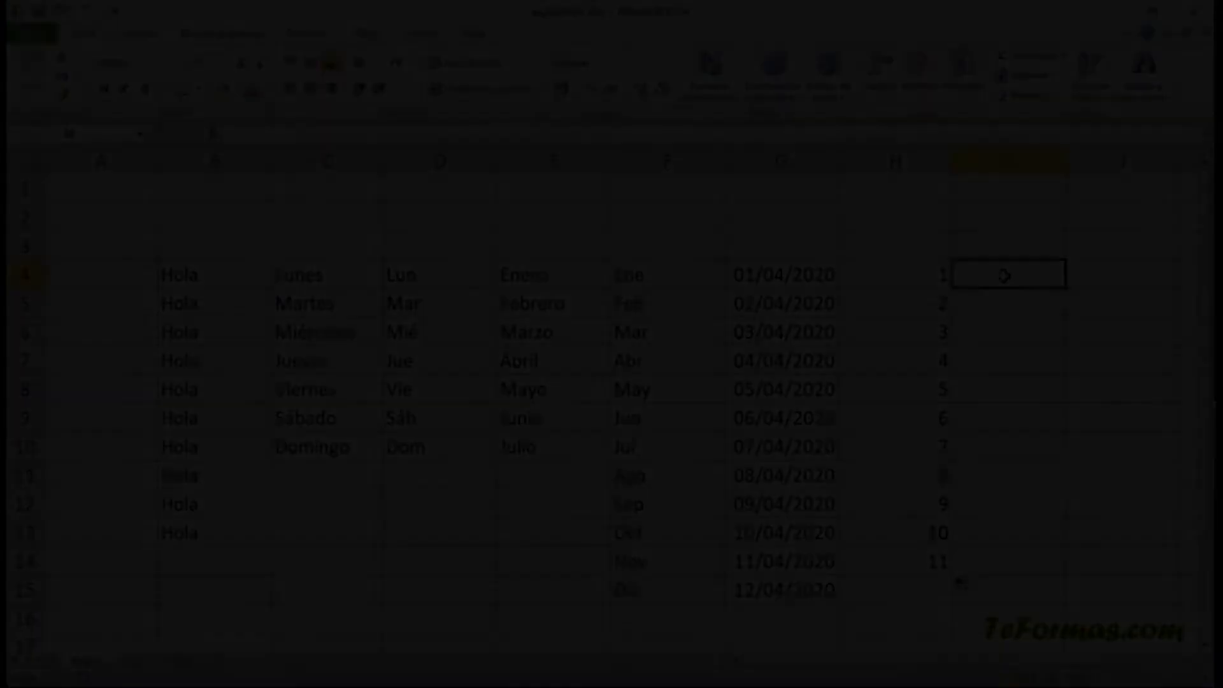